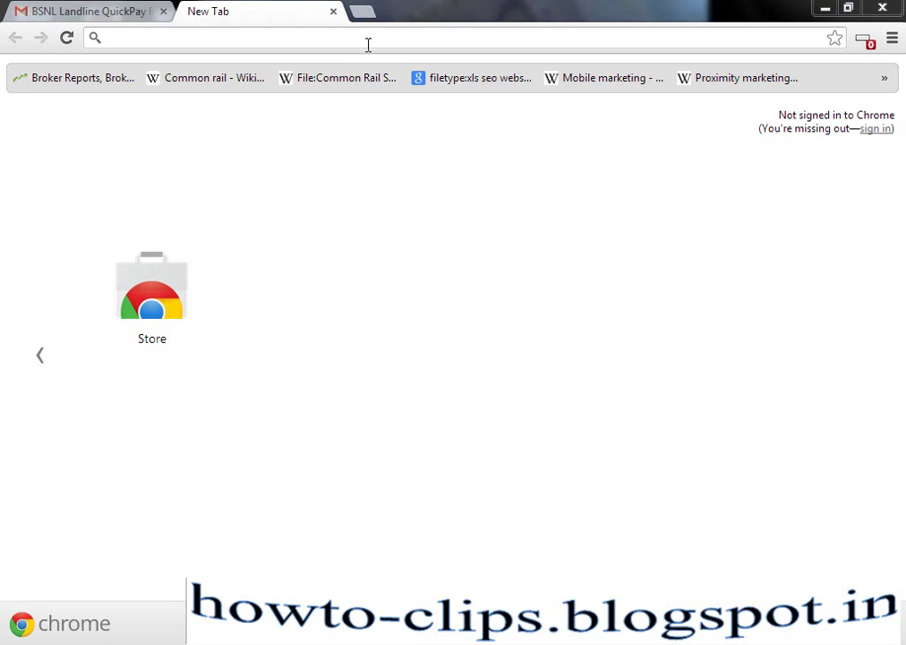
# Step: Load portal.bsnl.in in the new tab from the address-bar autocomplete
pyautogui.click(368, 44)
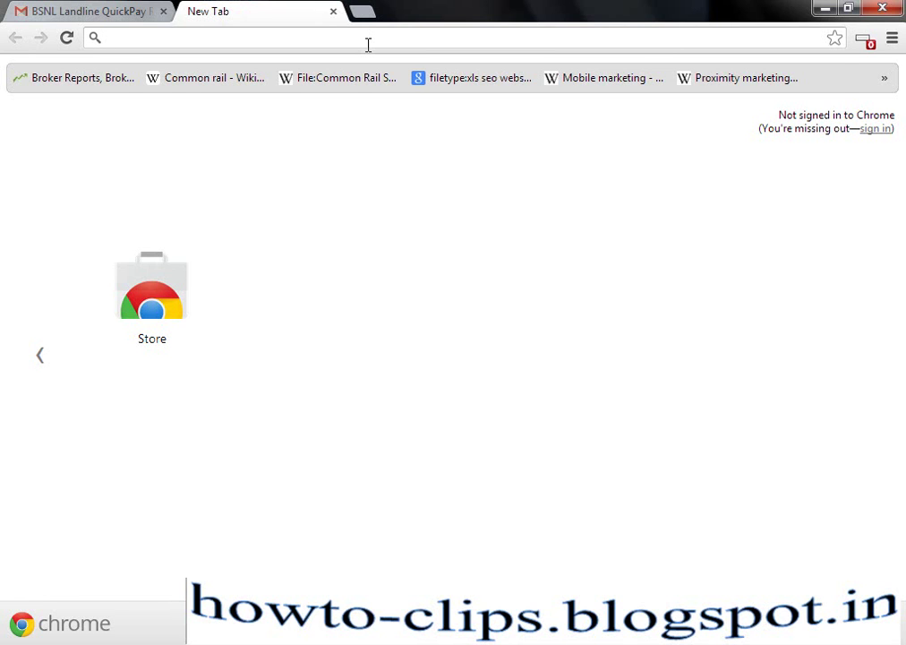
pyautogui.write('portal.bsnl.in')
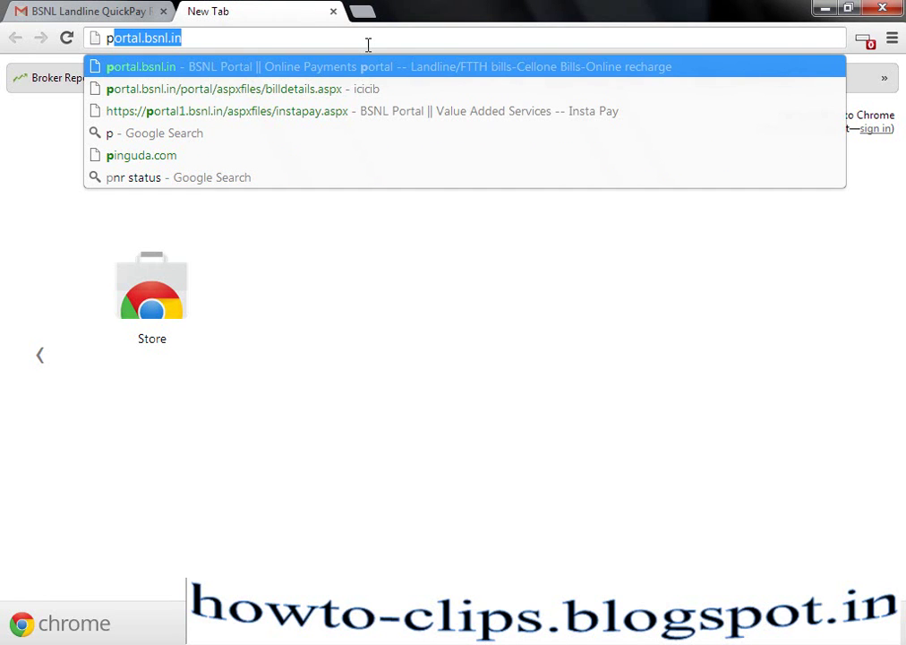
pyautogui.press('Return')
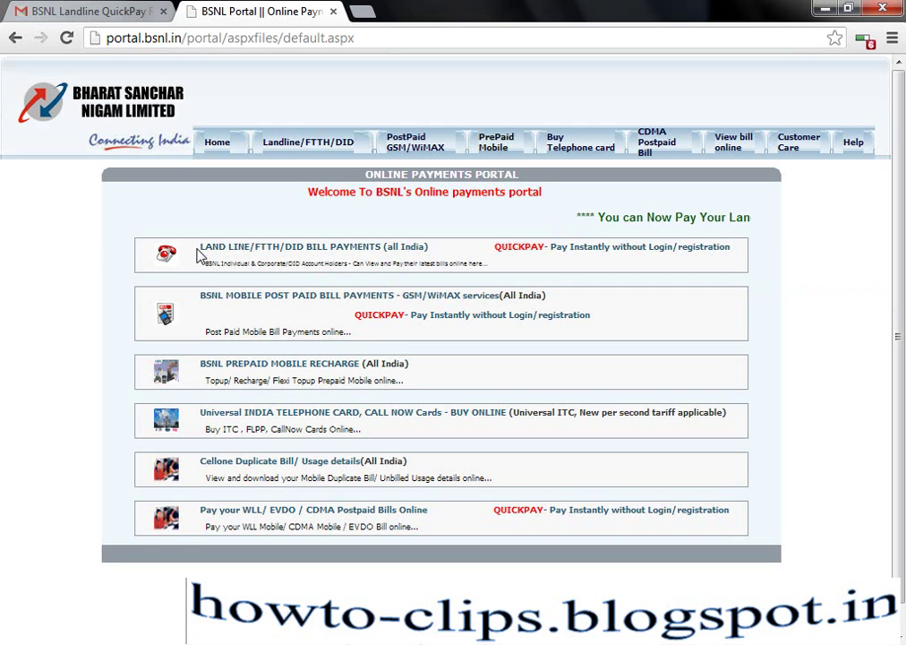
# Step: Highlight the LAND LINE/FTTH/DID BILL PAYMENTS row and open its QUICKPAY form
pyautogui.tripleClick(205, 251)
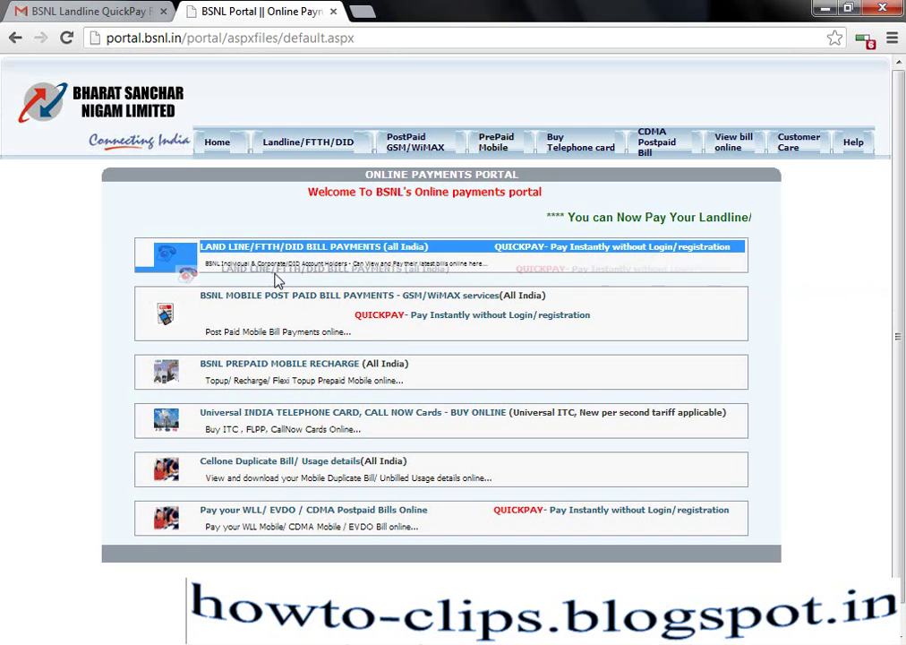
pyautogui.click(245, 267)
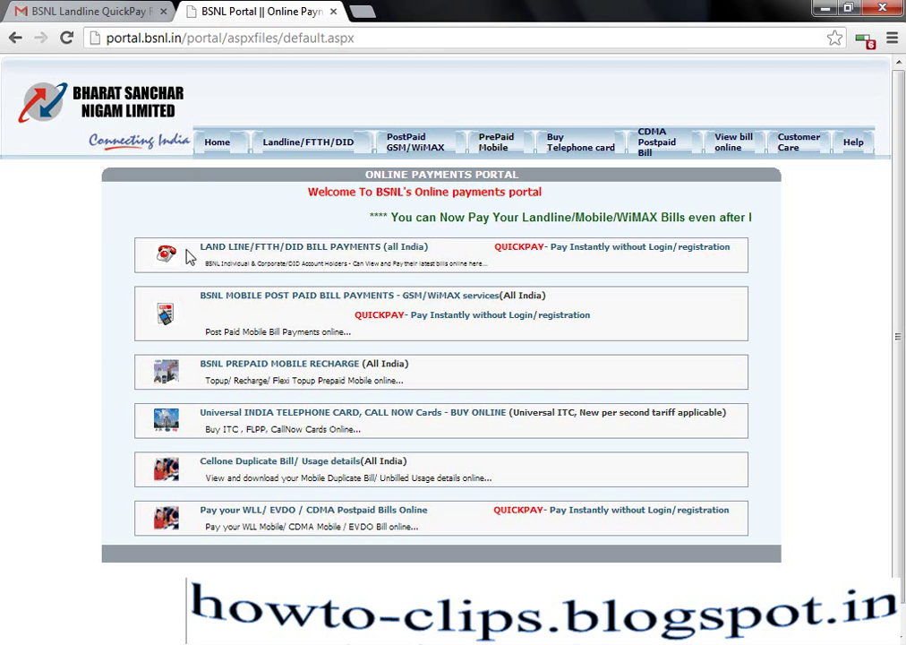
pyautogui.moveTo(199, 248); pyautogui.dragTo(439, 249)
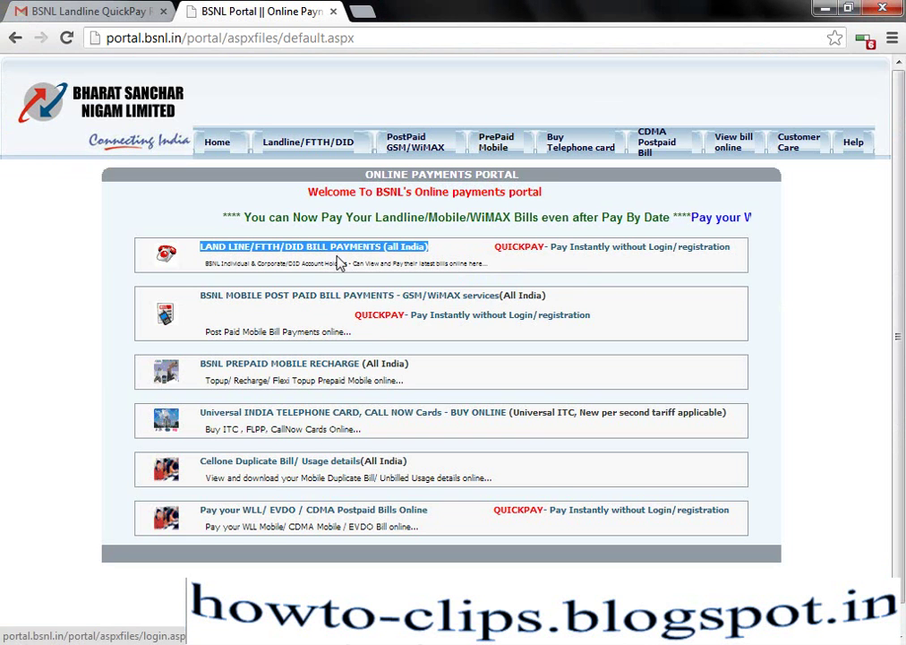
pyautogui.click(440, 251)
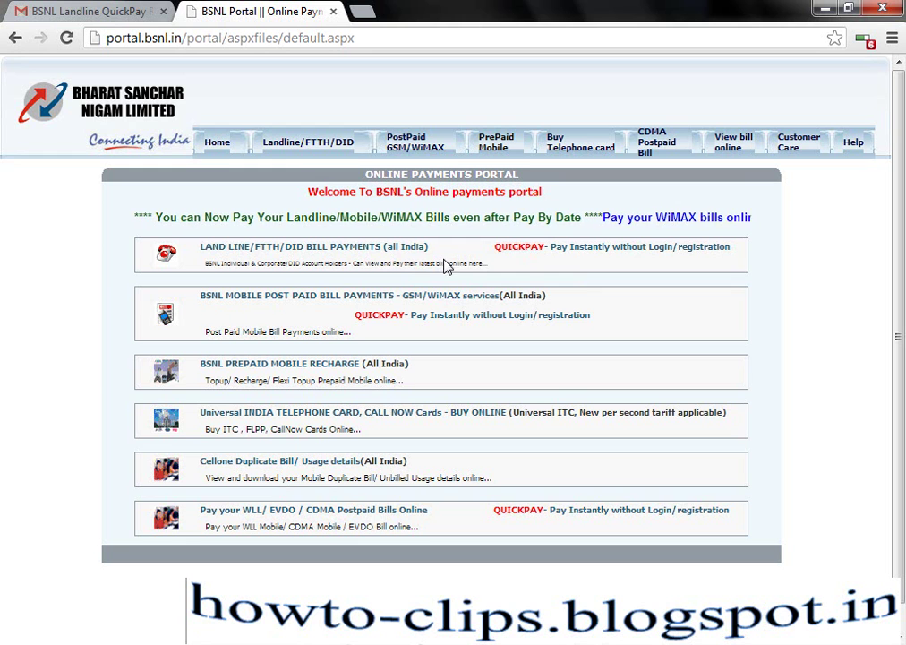
pyautogui.doubleClick(477, 262)
pyautogui.tripleClick(478, 261)
pyautogui.click(477, 260)
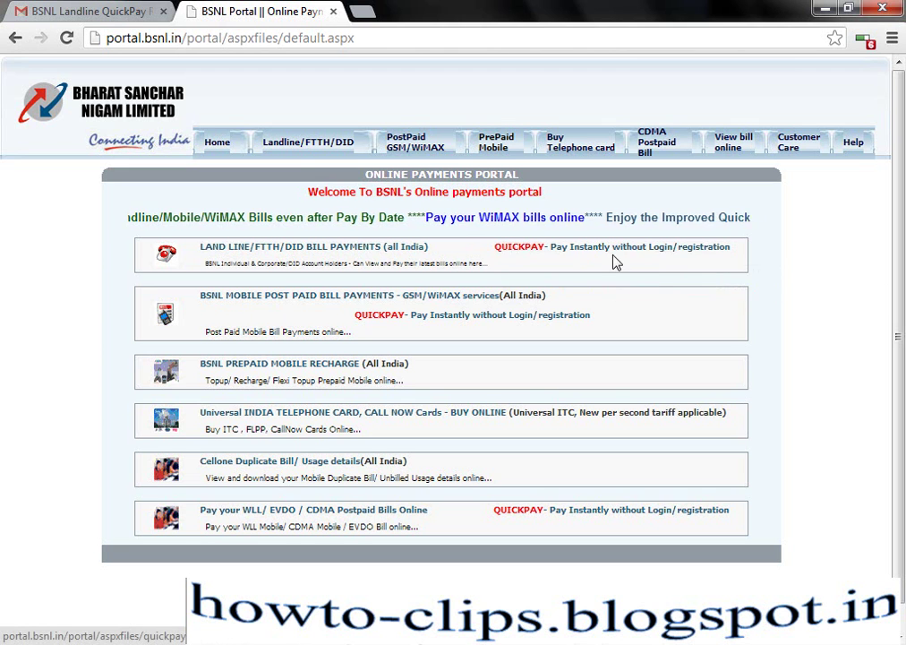
pyautogui.click(591, 252)
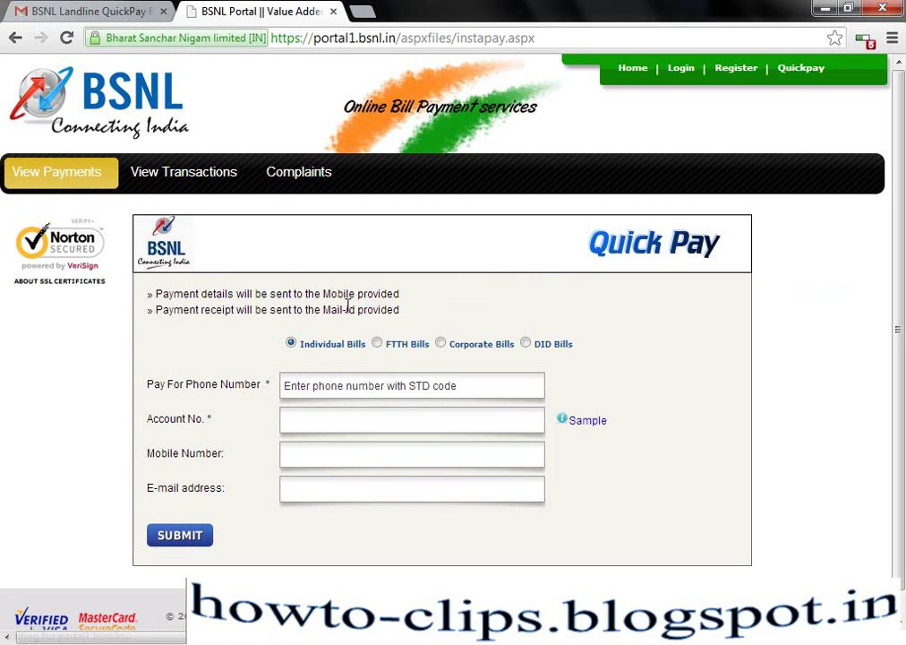
# Step: Focus the Pay For Phone Number field and switch to the Notepad bill-details notes
pyautogui.click(342, 386)
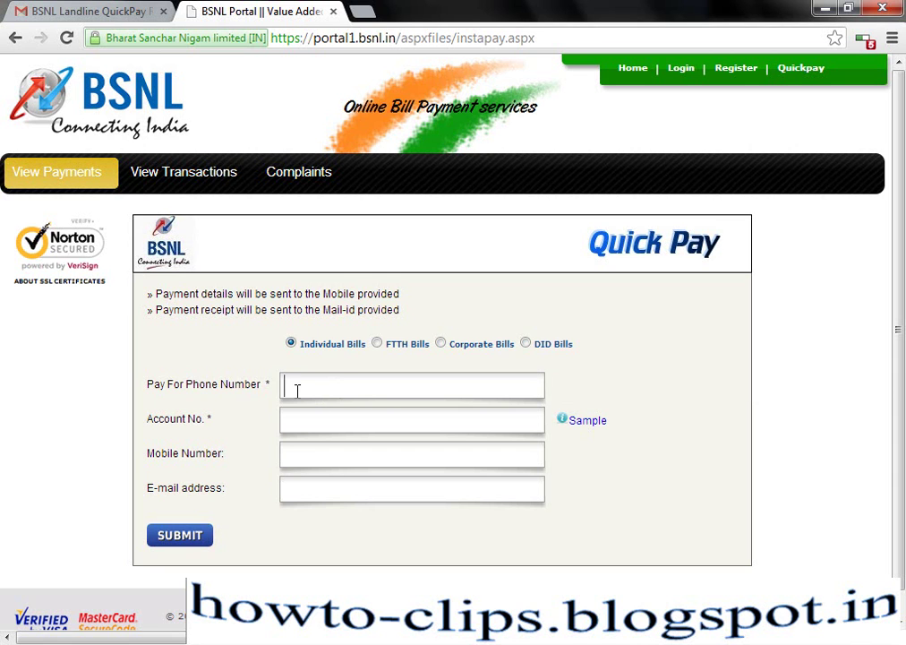
pyautogui.moveTo(344, 384)
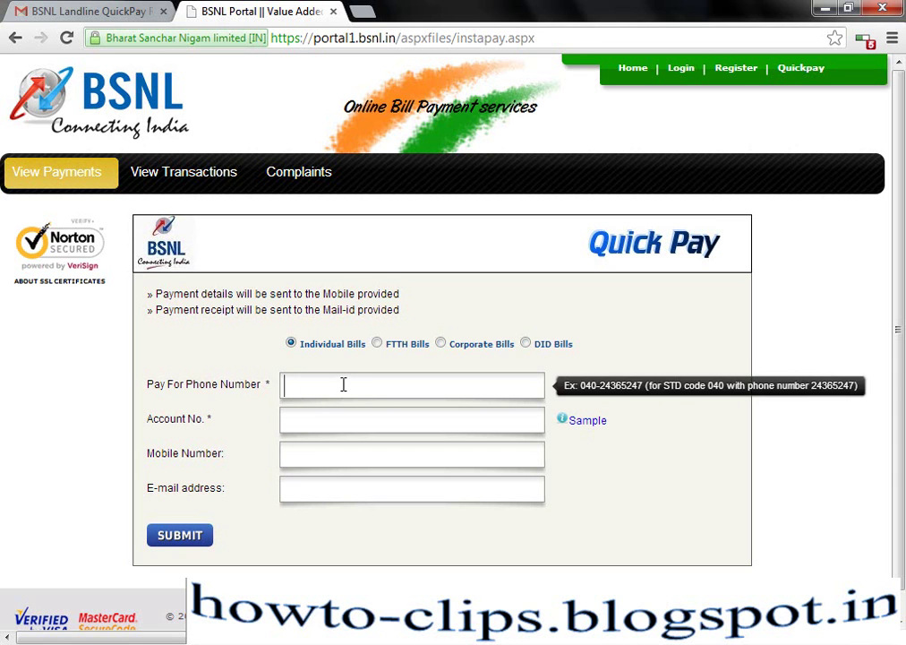
pyautogui.hotkey('alt', 'Tab')
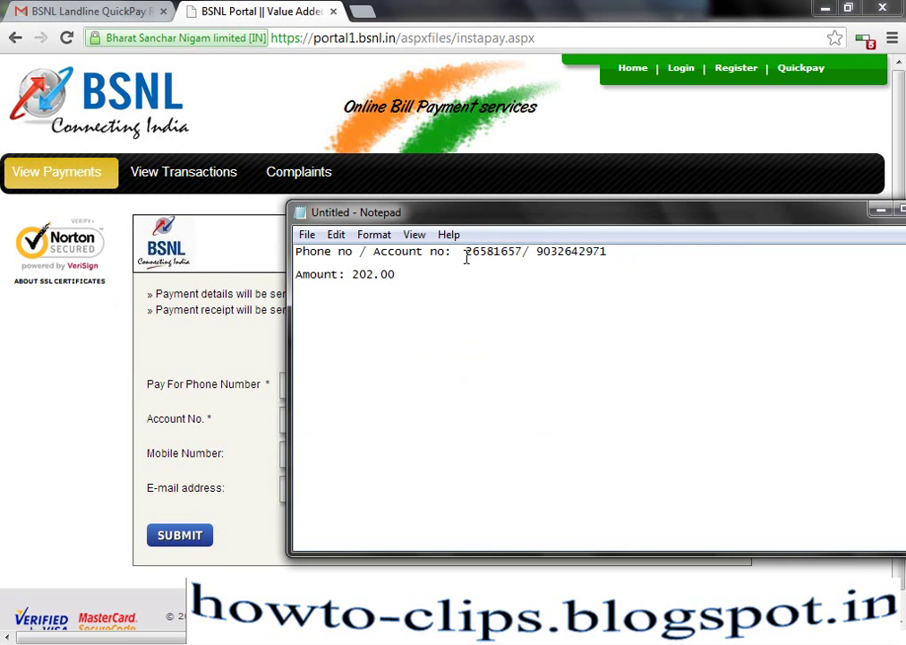
# Step: Enter the landline number as 044- followed by the local number, then move to Account No
pyautogui.moveTo(467, 258); pyautogui.dragTo(519, 255)
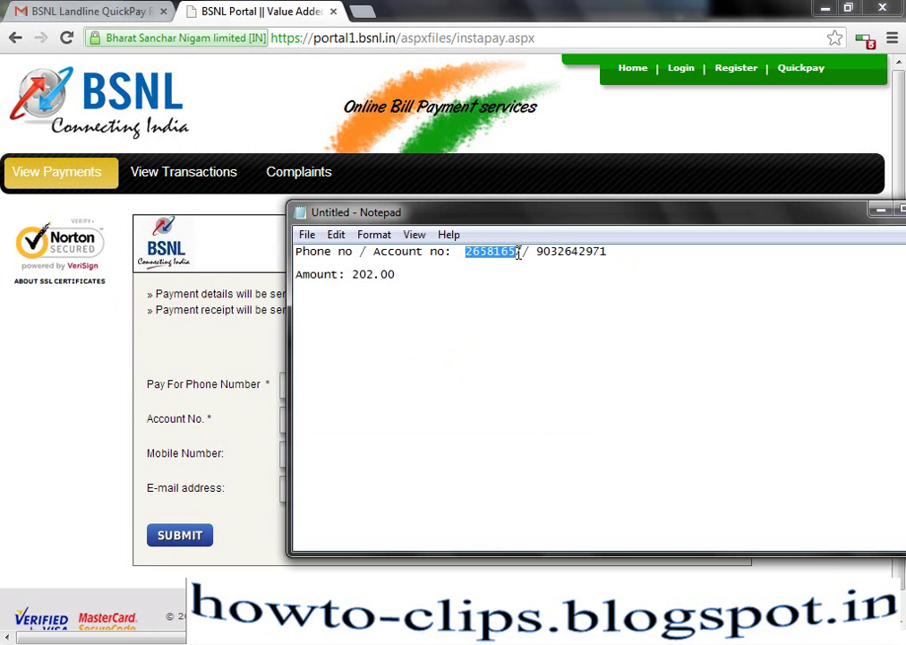
pyautogui.click(192, 404)
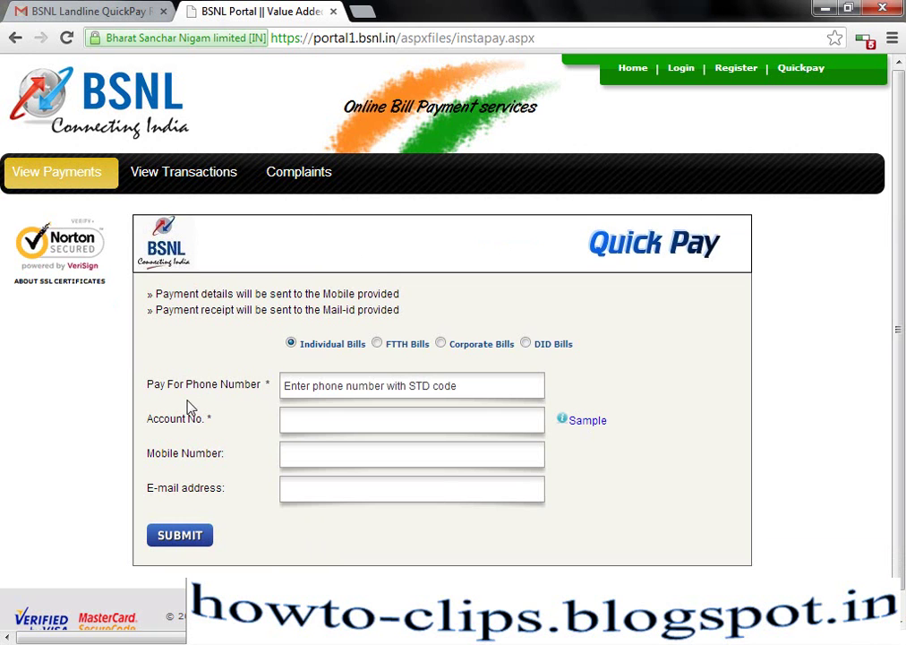
pyautogui.click(356, 390)
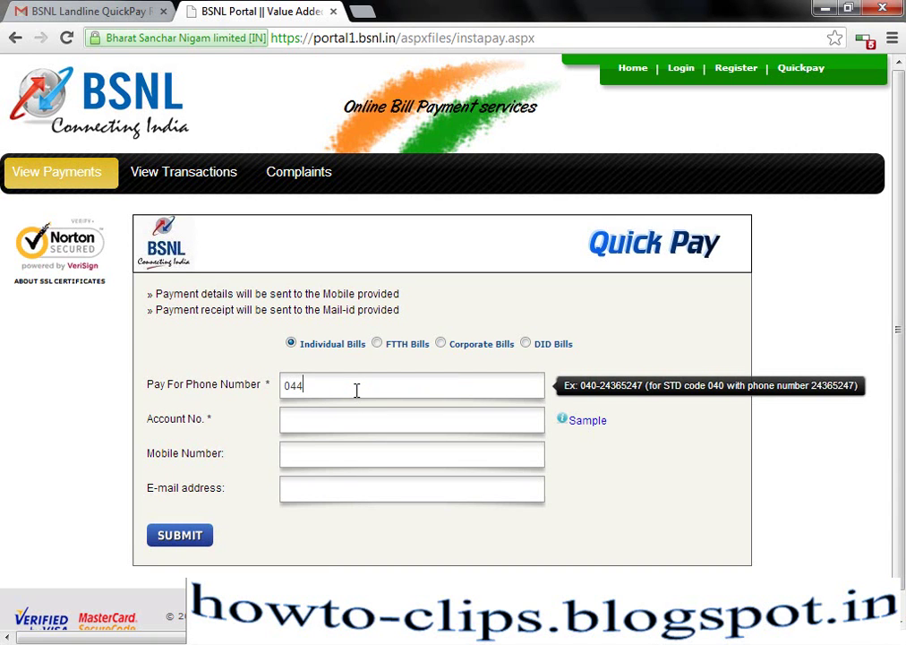
pyautogui.moveTo(302, 386); pyautogui.dragTo(288, 386)
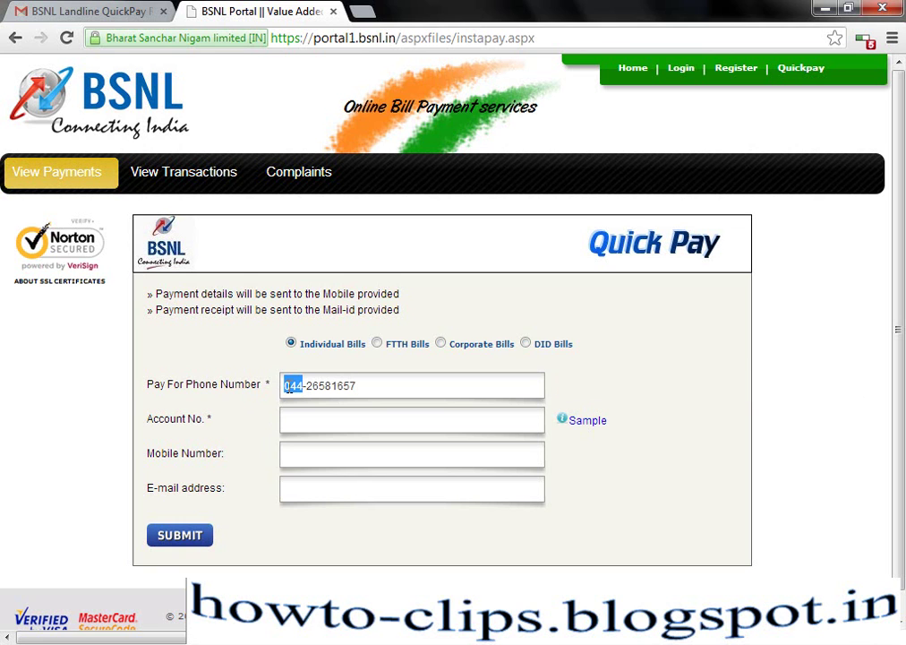
pyautogui.click(304, 386)
pyautogui.write('-')
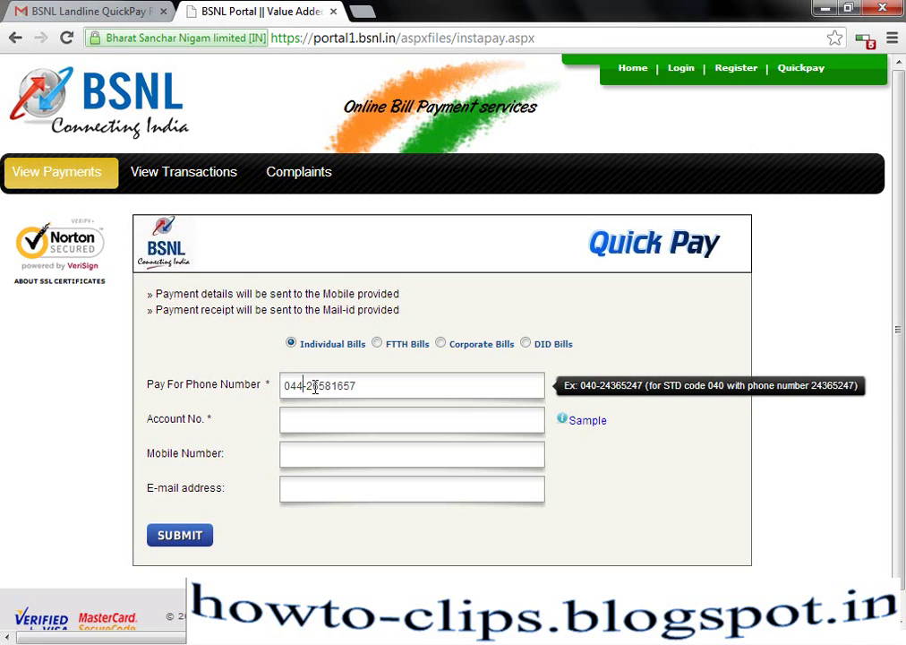
pyautogui.moveTo(305, 386); pyautogui.dragTo(426, 403)
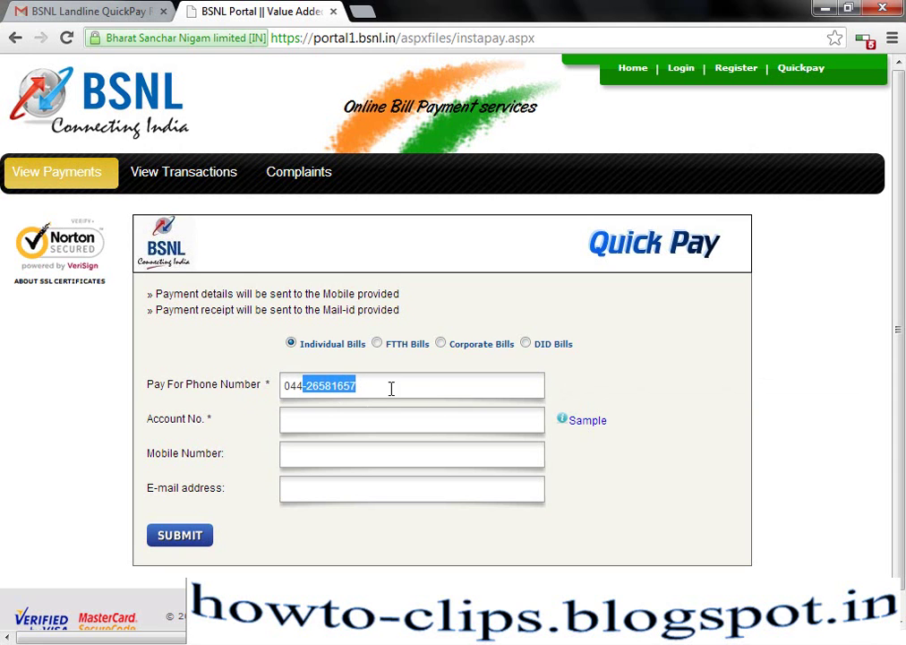
pyautogui.click(386, 385)
pyautogui.click(376, 418)
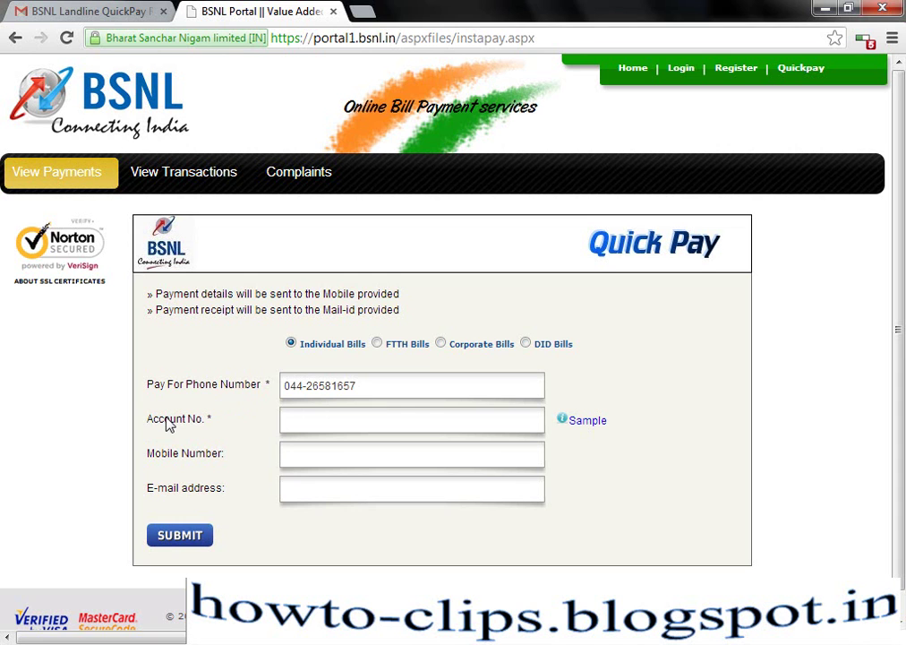
# Step: Copy the account number from Notepad and paste it into Account No
pyautogui.moveTo(148, 420); pyautogui.dragTo(224, 429)
pyautogui.click(223, 431)
pyautogui.hotkey('alt', 'Tab')
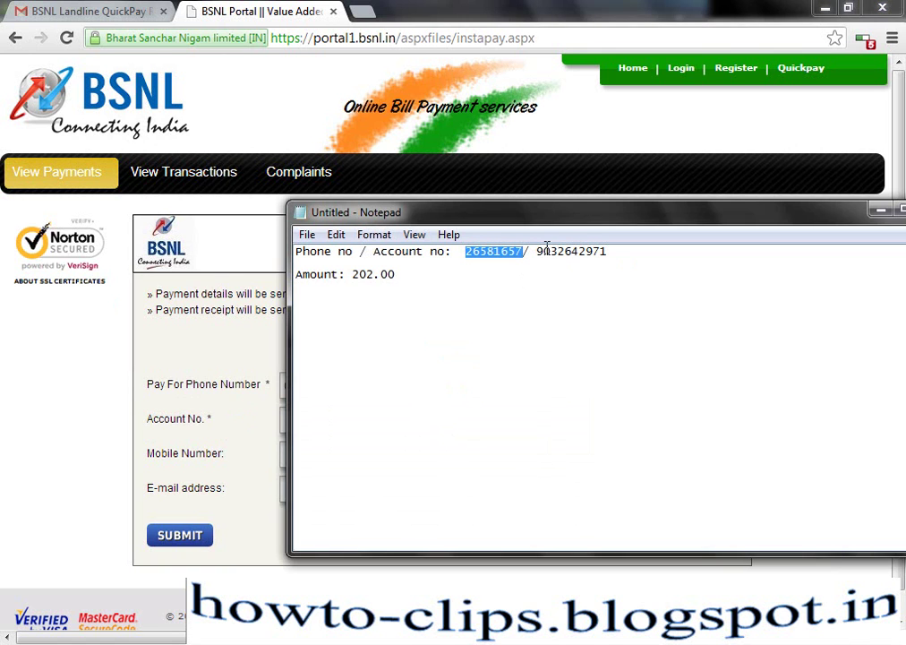
pyautogui.moveTo(541, 251); pyautogui.dragTo(619, 259)
pyautogui.hotkey('ctrl', 'c')
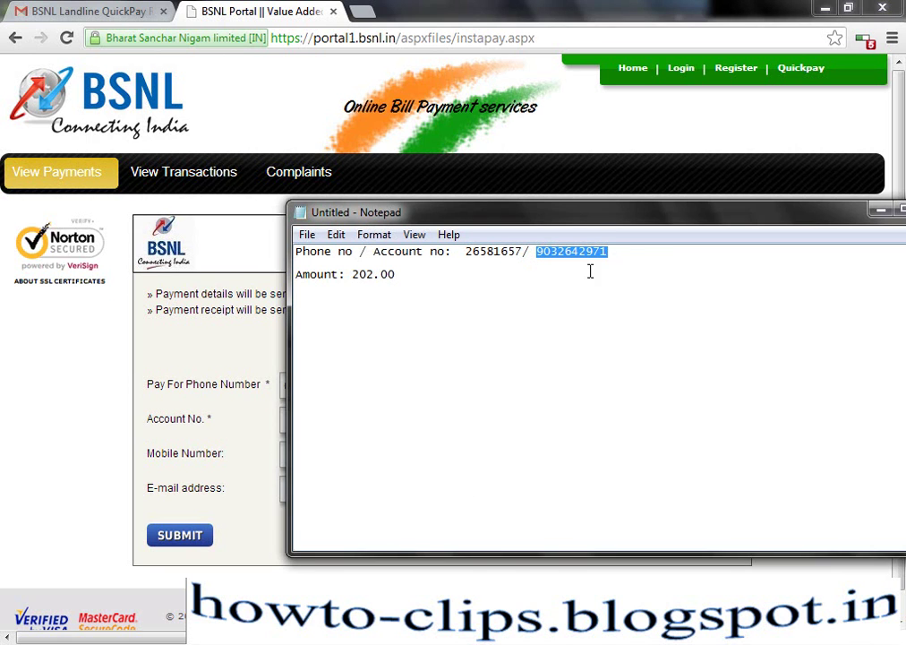
pyautogui.hotkey('alt', 'Tab')
pyautogui.hotkey('ctrl', 'v')
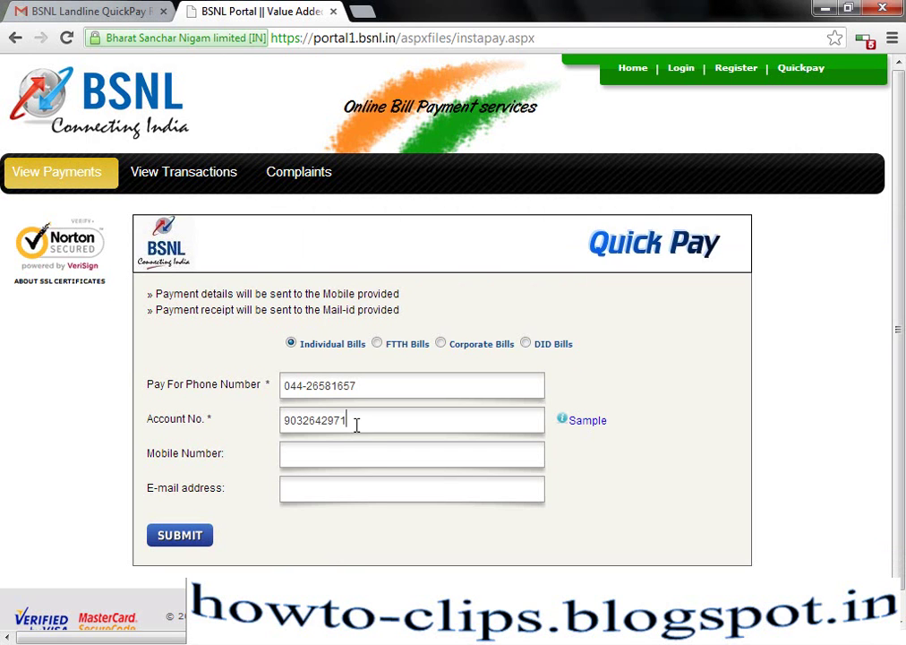
# Step: Check the phone number field's example hint, then focus the Mobile Number field
pyautogui.click(340, 447)
pyautogui.click(360, 386)
pyautogui.click(372, 416)
pyautogui.click(366, 457)
pyautogui.click(384, 382)
pyautogui.click(283, 387)
pyautogui.click(400, 382)
pyautogui.click(372, 411)
pyautogui.click(306, 456)
# Step: Enter the mobile number for payment alerts in Mobile Number
pyautogui.moveTo(147, 455); pyautogui.dragTo(226, 467)
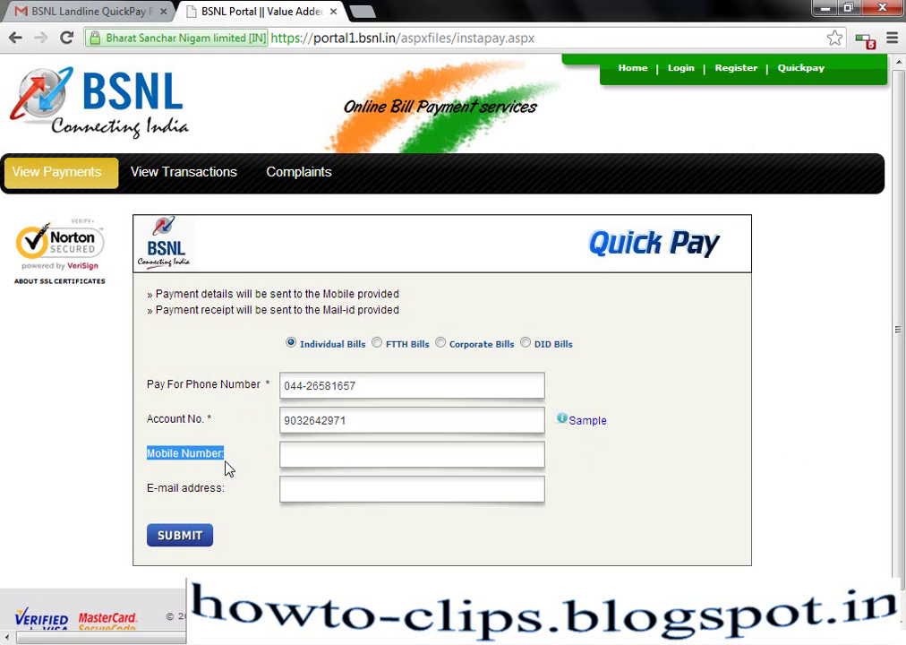
pyautogui.click(312, 459)
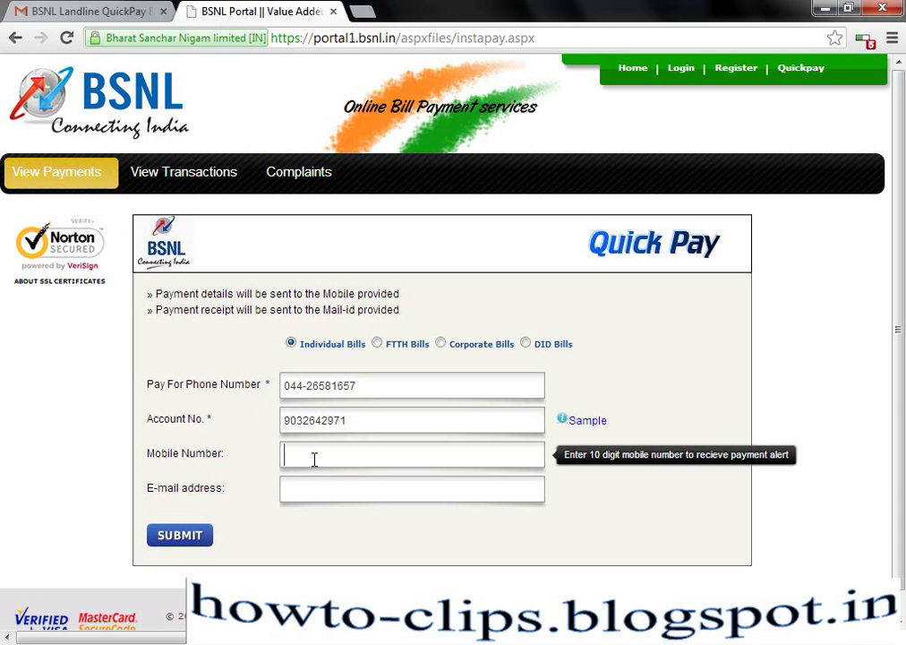
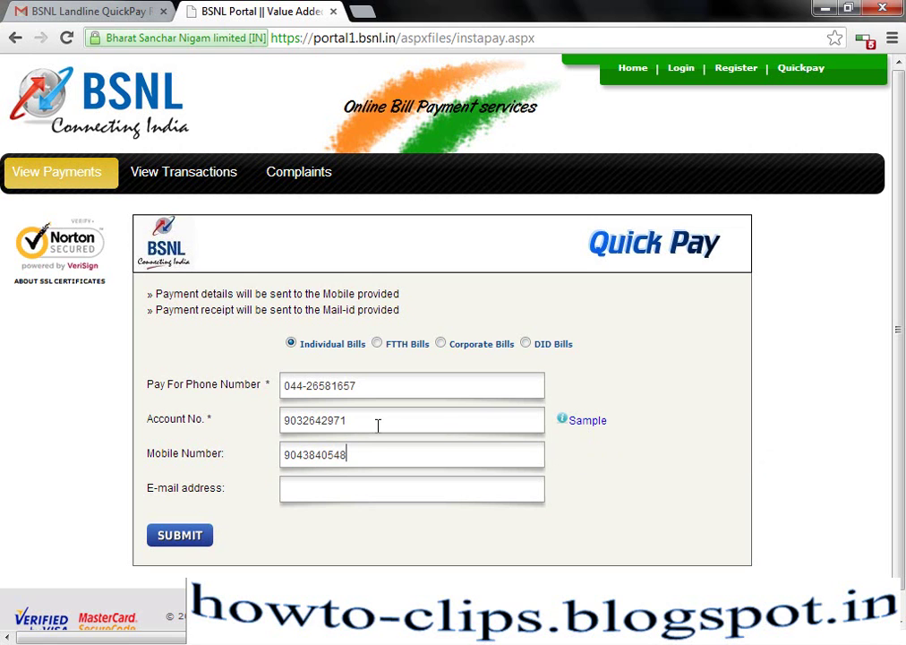
pyautogui.doubleClick(338, 458)
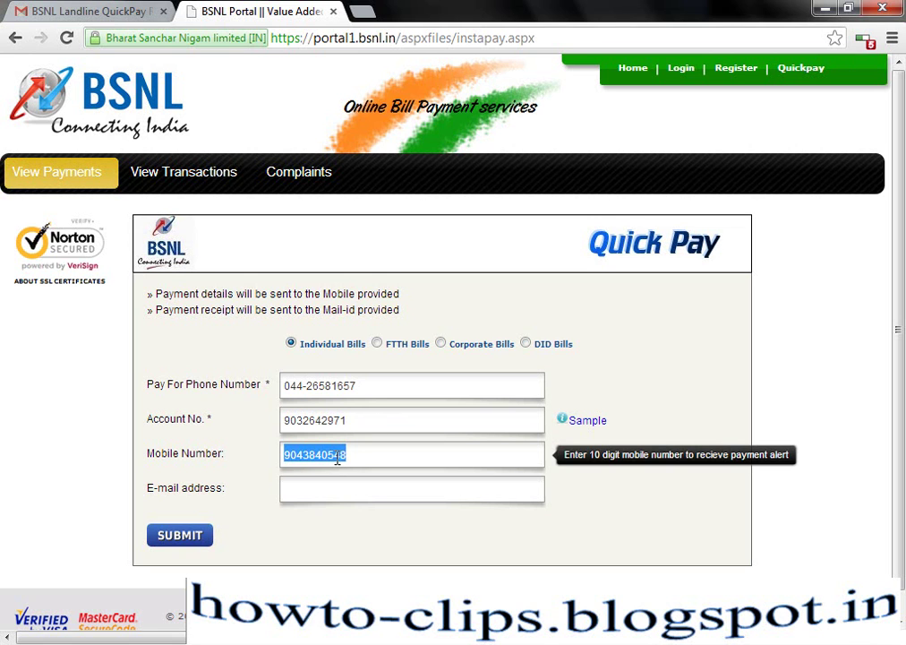
# Step: Fill in the e-mail address and submit the Quick Pay form
pyautogui.press('Tab')
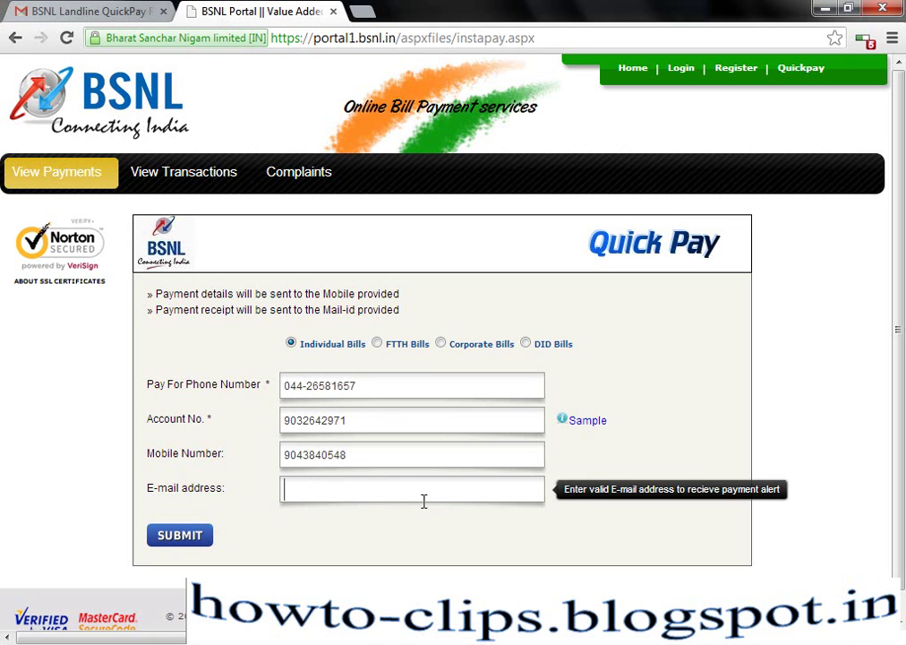
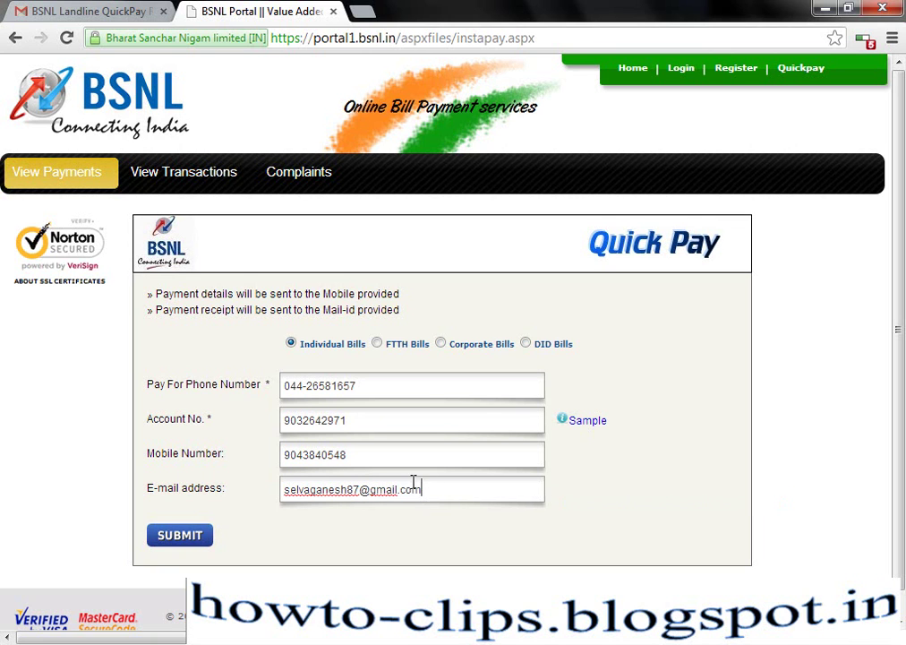
pyautogui.tripleClick(409, 491)
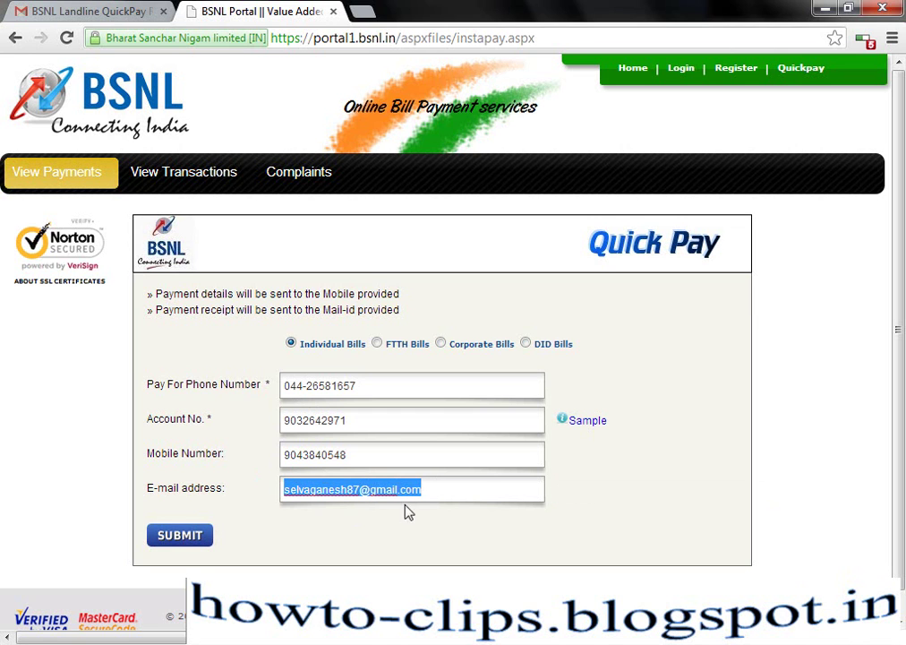
pyautogui.click(209, 539)
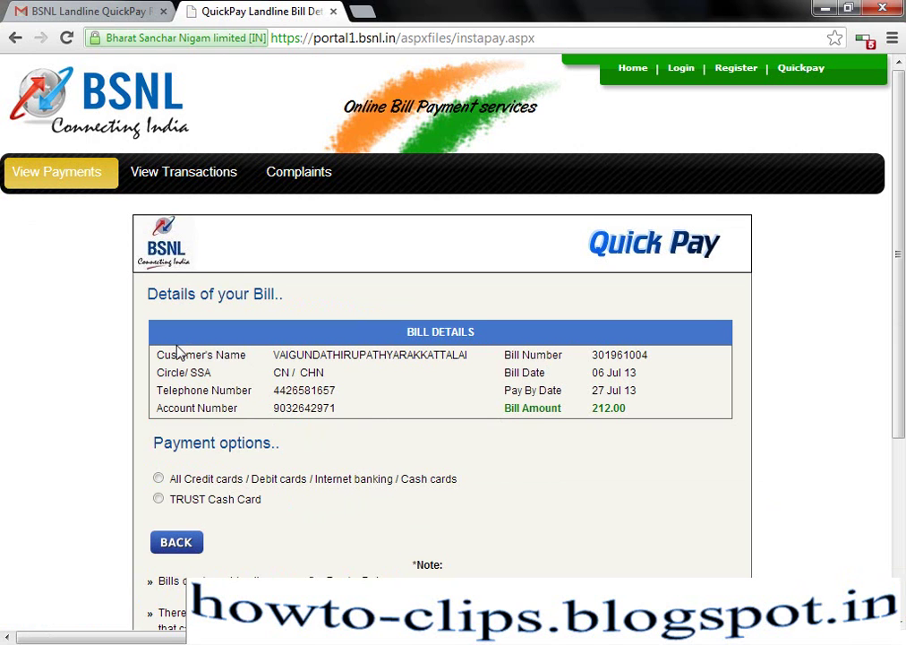
# Step: Review the 212.00 bill details and pick the All Credit cards / Debit cards / Internet banking / Cash cards option
pyautogui.moveTo(159, 352); pyautogui.dragTo(654, 420)
pyautogui.click(651, 419)
pyautogui.moveTo(158, 352); pyautogui.dragTo(478, 362)
pyautogui.click(640, 415)
pyautogui.click(154, 354)
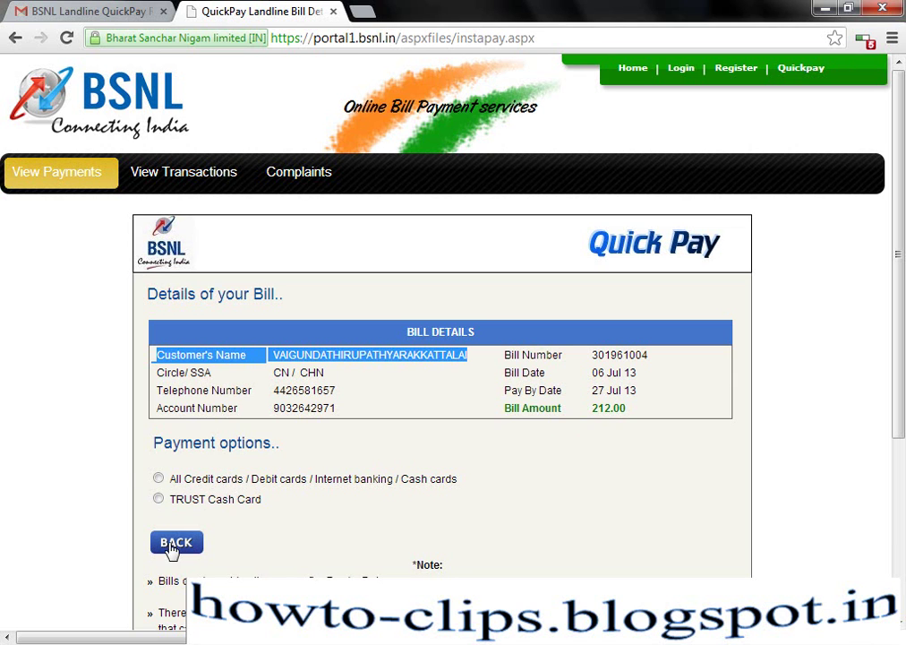
pyautogui.click(158, 479)
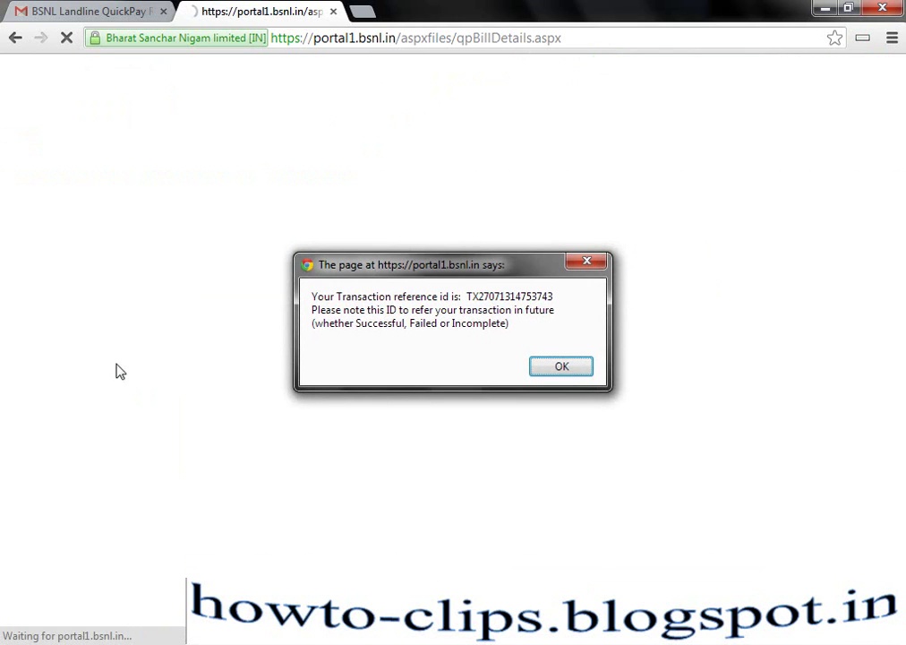
# Step: Confirm the transaction reference ID alert with OK
pyautogui.click(562, 368)
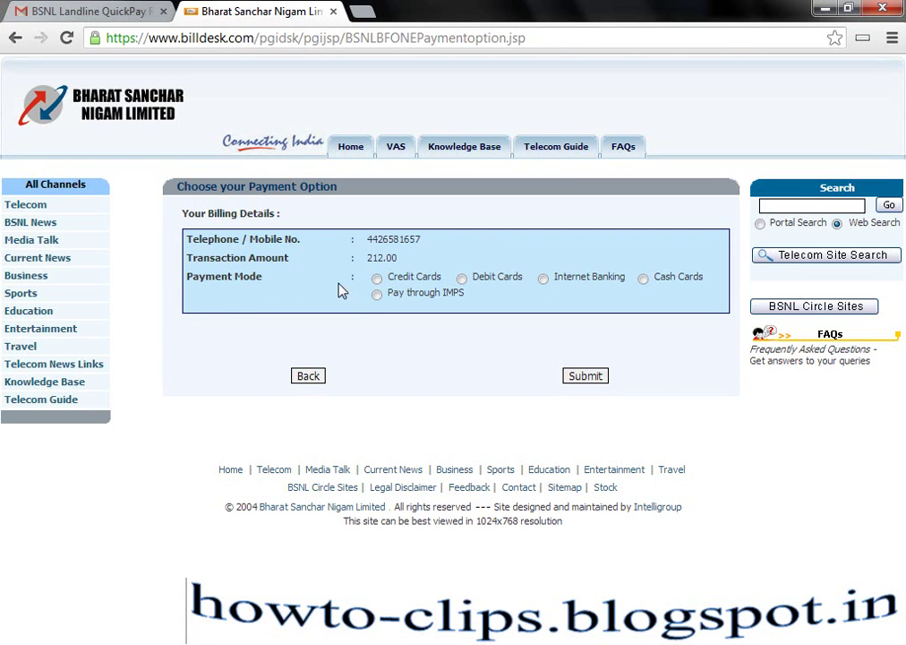
# Step: Check the 212.00 transaction amount and choose Credit Cards, keeping Visa/MasterCard selected
pyautogui.moveTo(215, 277); pyautogui.dragTo(414, 277)
pyautogui.click(507, 262)
pyautogui.doubleClick(188, 259)
pyautogui.moveTo(353, 262); pyautogui.dragTo(400, 258)
pyautogui.click(417, 261)
pyautogui.click(377, 279)
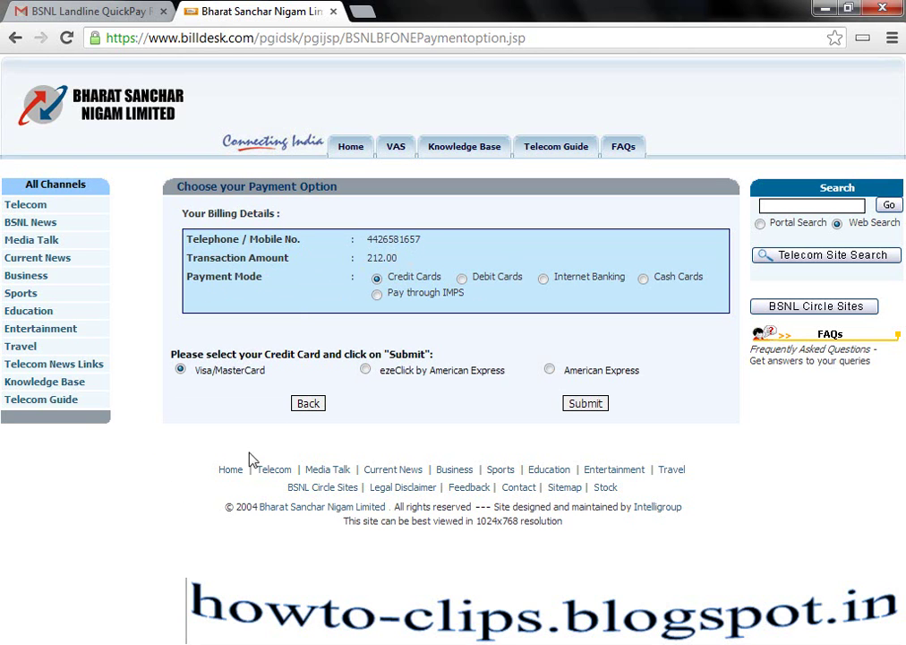
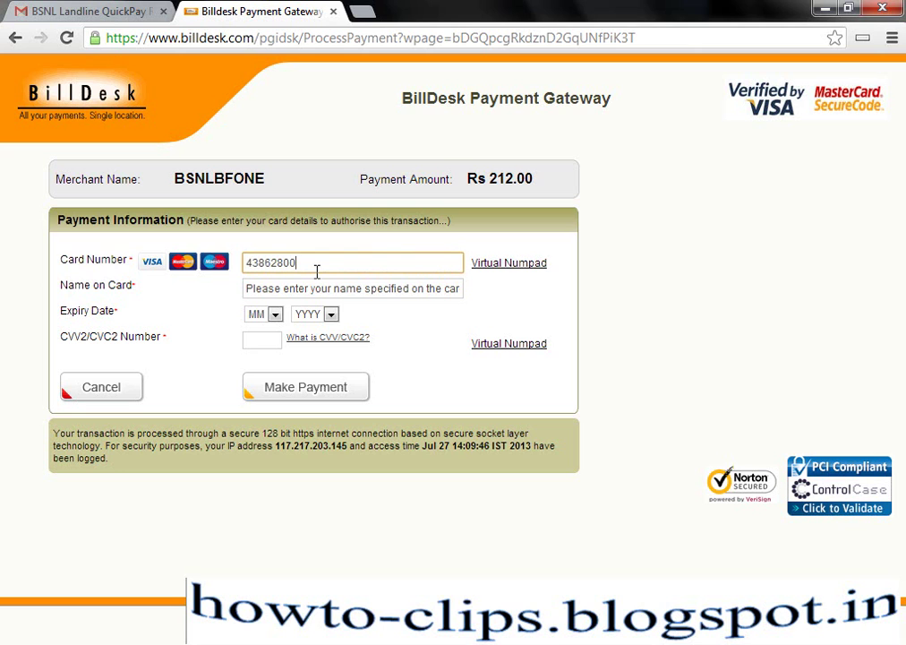
# Step: Complete the card number and enter the cardholder's name on the card
pyautogui.click(292, 287)
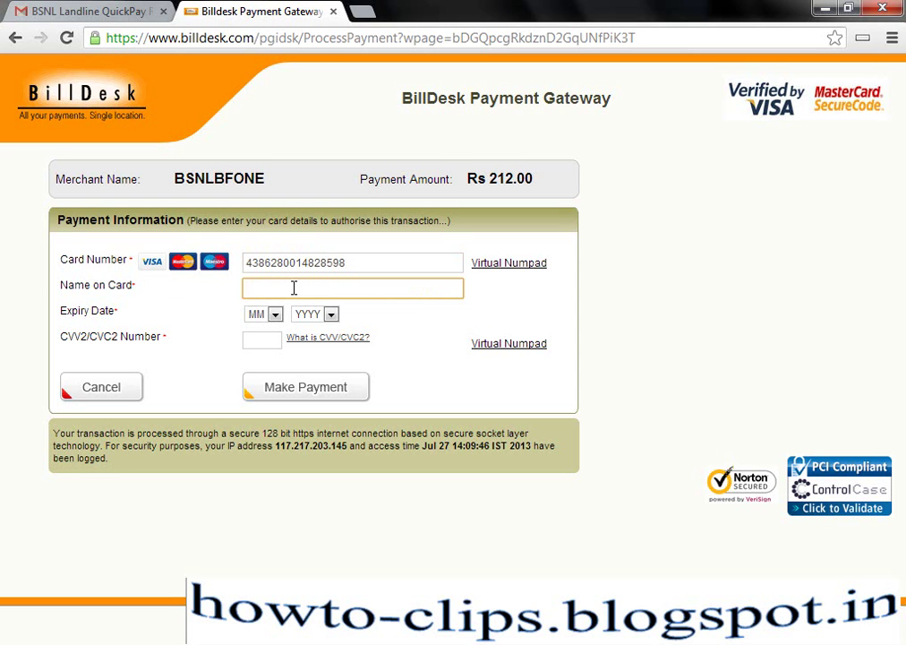
pyautogui.write('SELVAGANESH C')
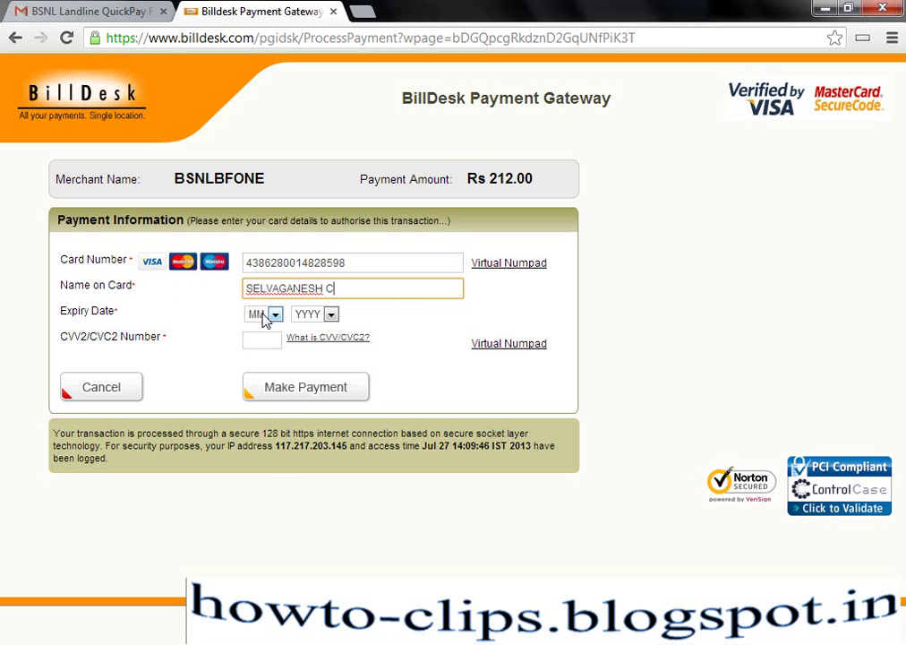
# Step: Set the card expiry to month 03 and year 2016
pyautogui.click(265, 317)
pyautogui.click(265, 370)
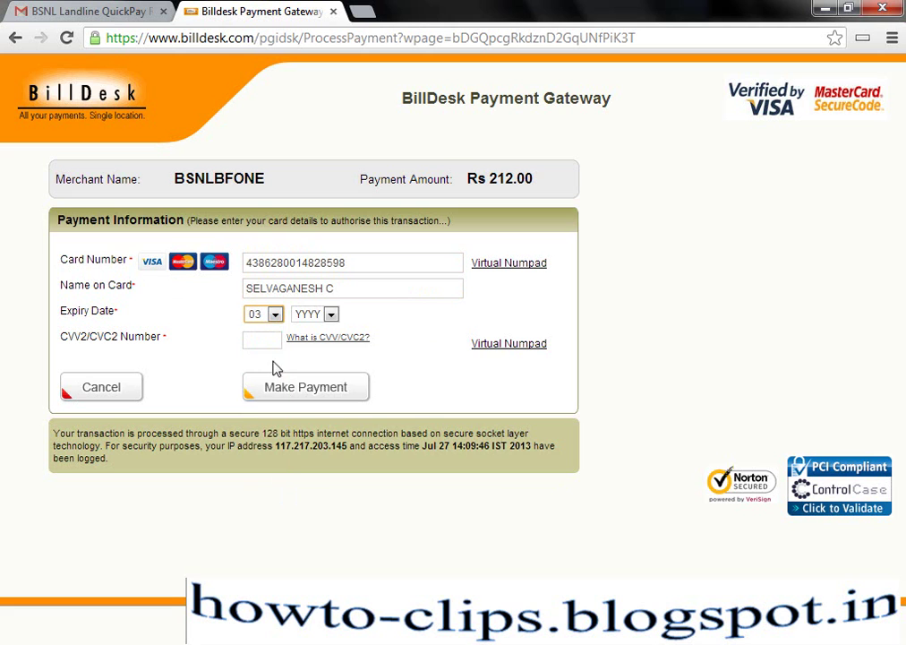
pyautogui.click(315, 318)
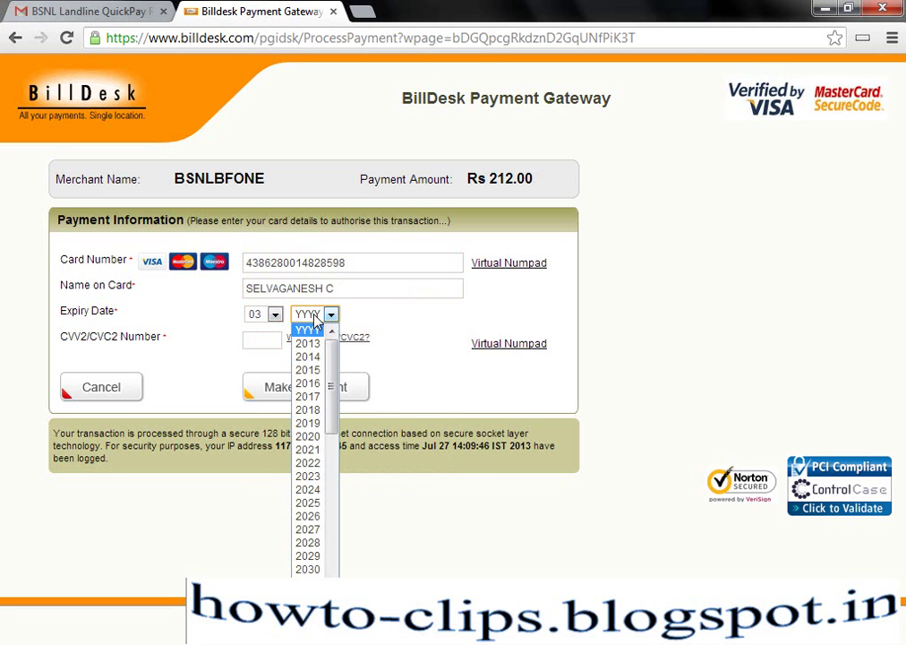
pyautogui.click(307, 383)
# Step: Enter the three-digit CVV2/CVC2 security code and review the card details
pyautogui.click(264, 338)
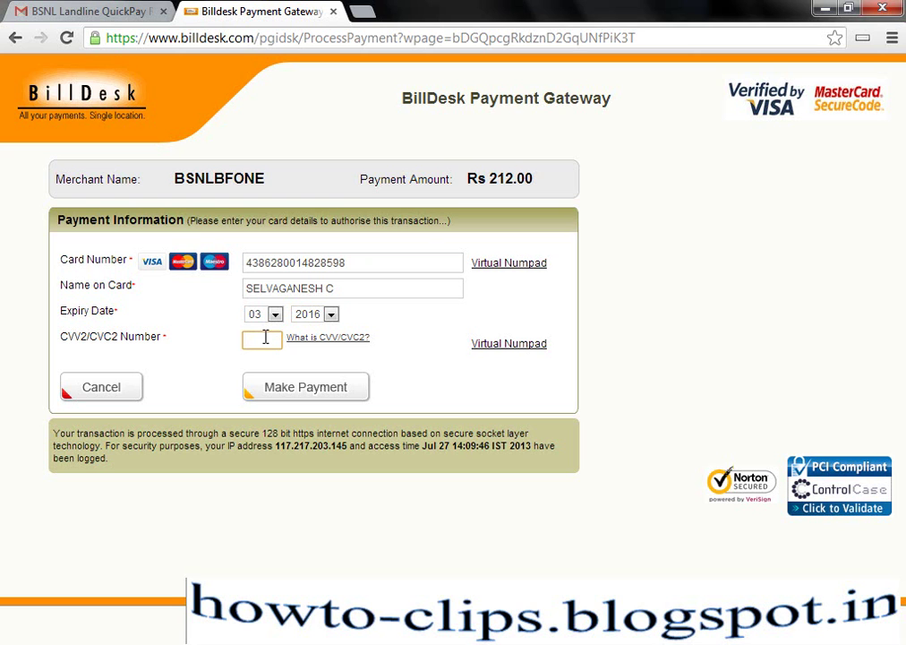
pyautogui.write('•••')
pyautogui.moveTo(63, 261); pyautogui.dragTo(399, 323)
pyautogui.click(408, 352)
pyautogui.click(368, 261)
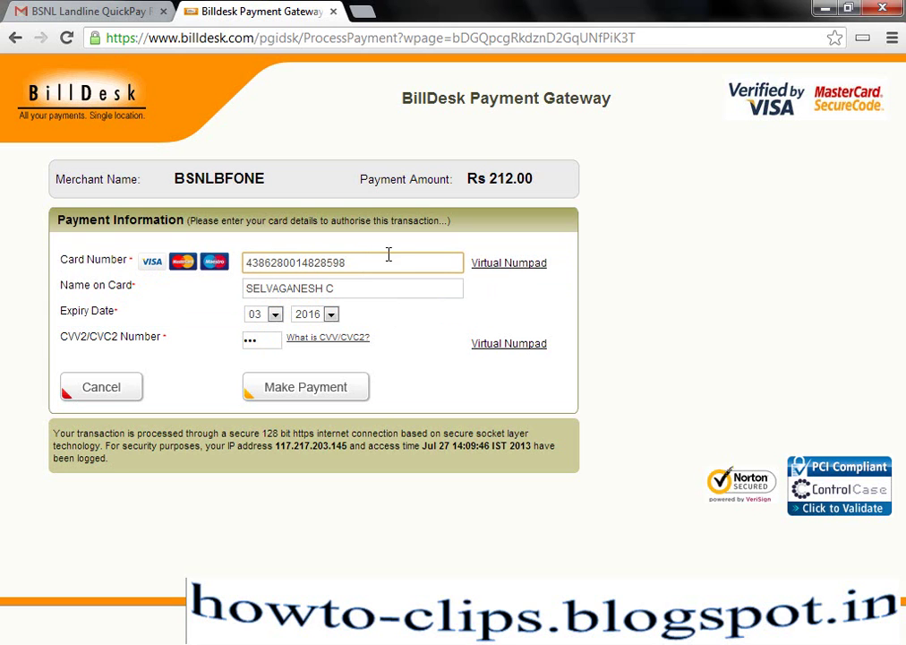
pyautogui.doubleClick(350, 262)
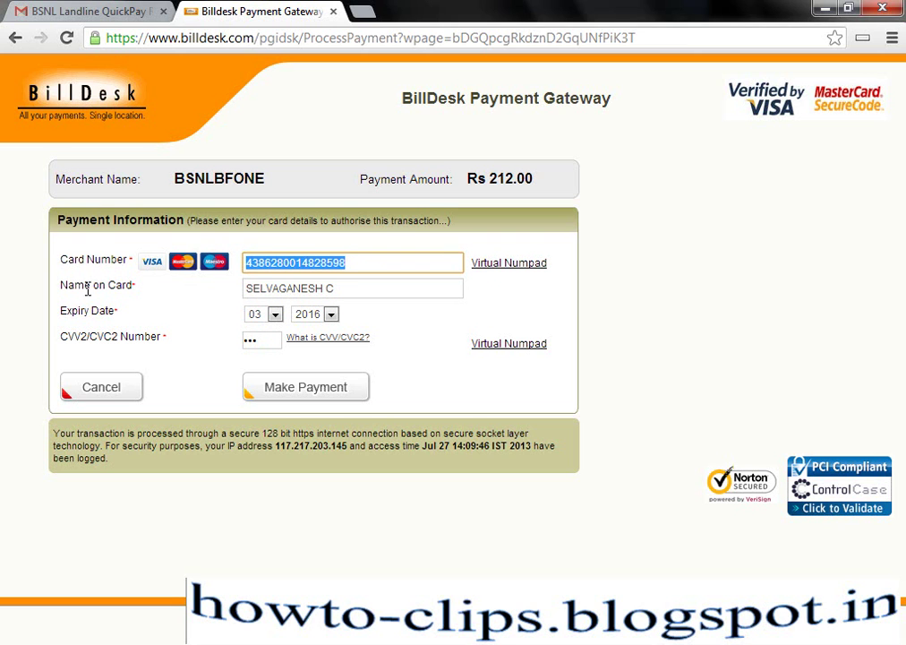
pyautogui.moveTo(60, 286); pyautogui.dragTo(145, 286)
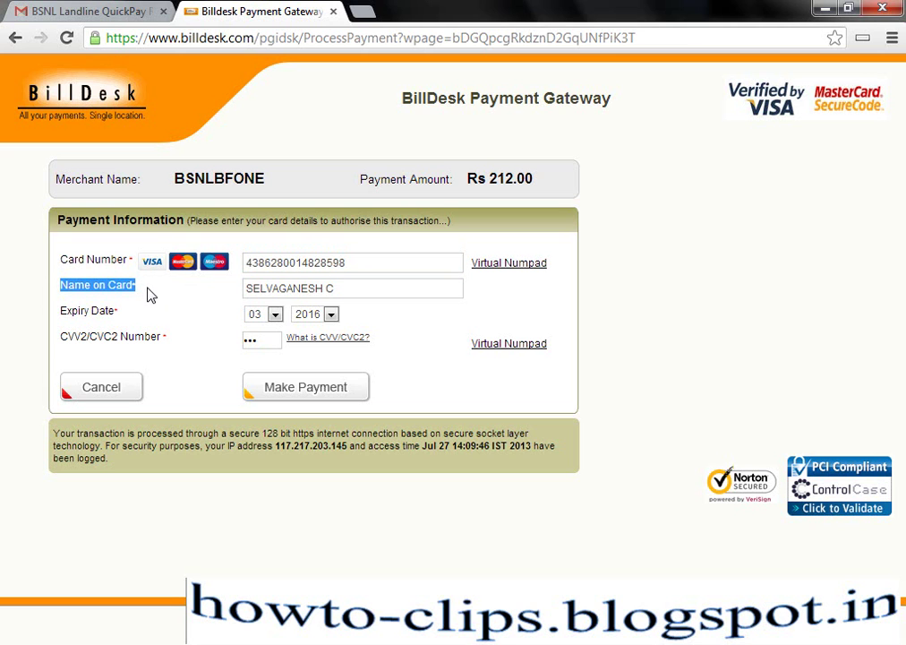
pyautogui.tripleClick(379, 283)
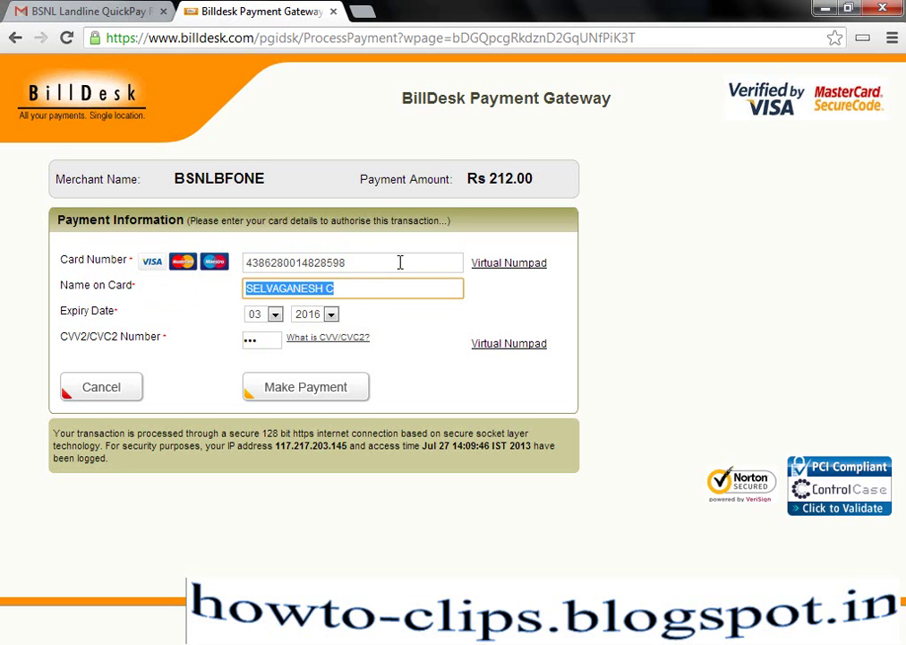
pyautogui.keyDown('shift'); pyautogui.click(321, 288); pyautogui.keyUp('shift')
pyautogui.tripleClick(73, 336)
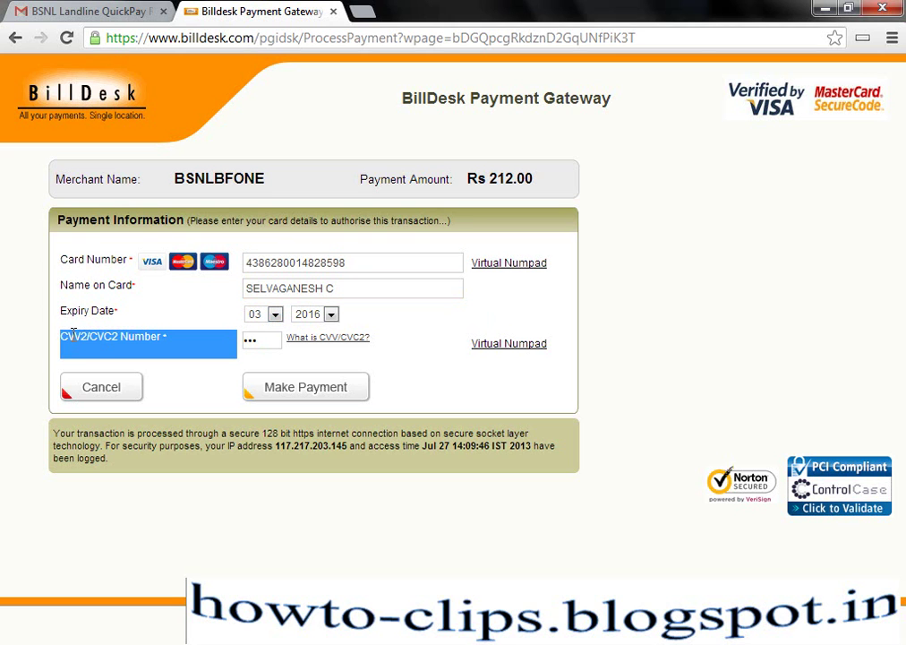
pyautogui.click(115, 336)
pyautogui.doubleClick(253, 341)
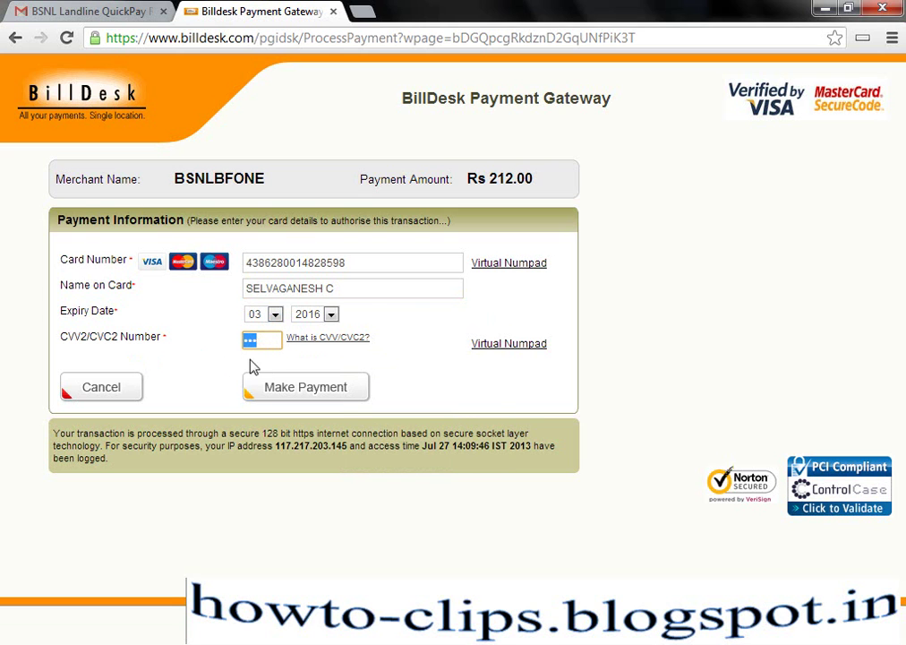
pyautogui.moveTo(333, 346)
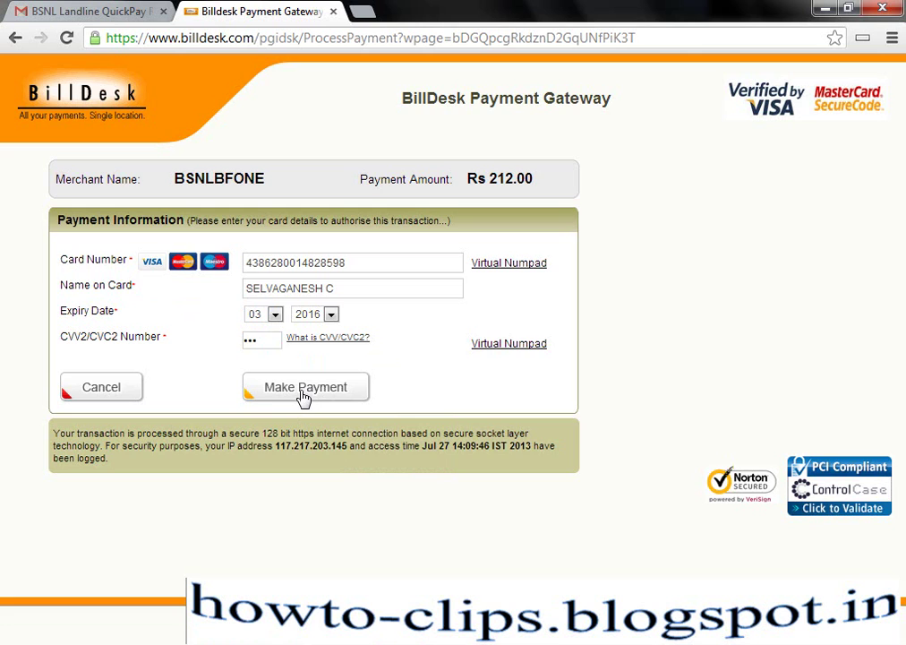
# Step: Make the payment and authorise it on Citibank with the User ID/IPIN internet password
pyautogui.click(303, 398)
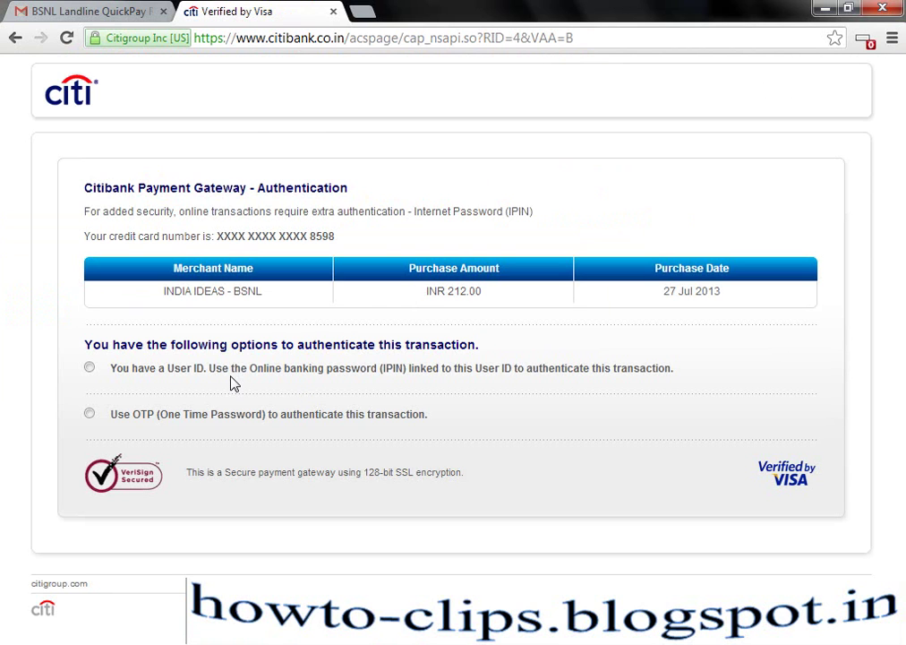
pyautogui.click(90, 368)
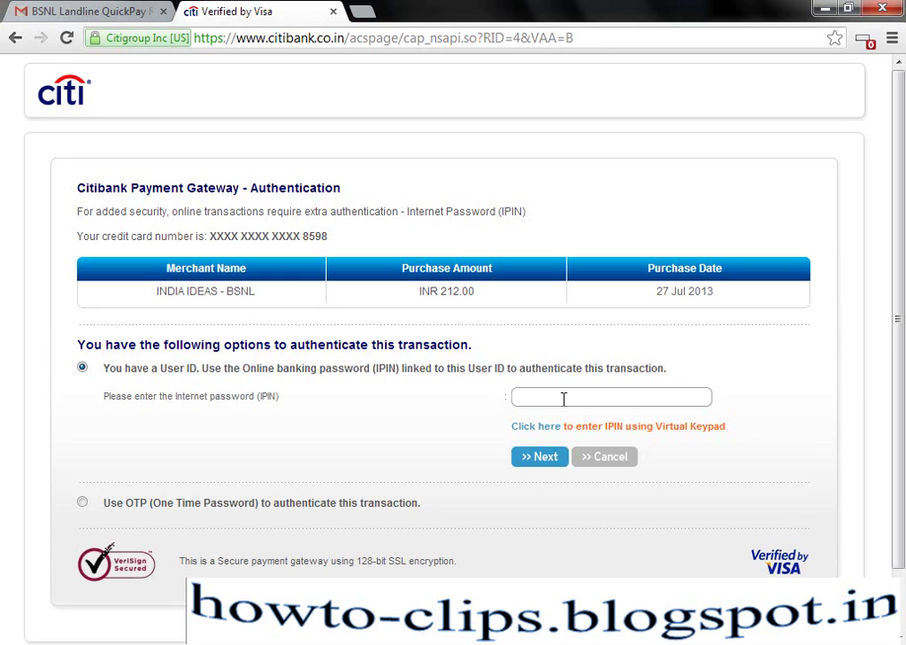
pyautogui.click(563, 398)
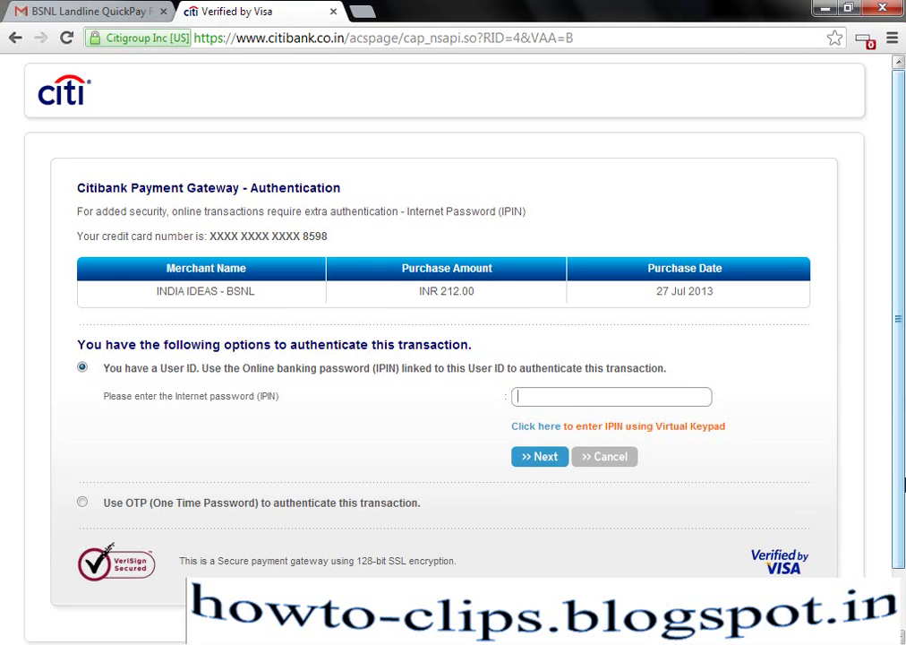
pyautogui.write('**************')
pyautogui.click(545, 460)
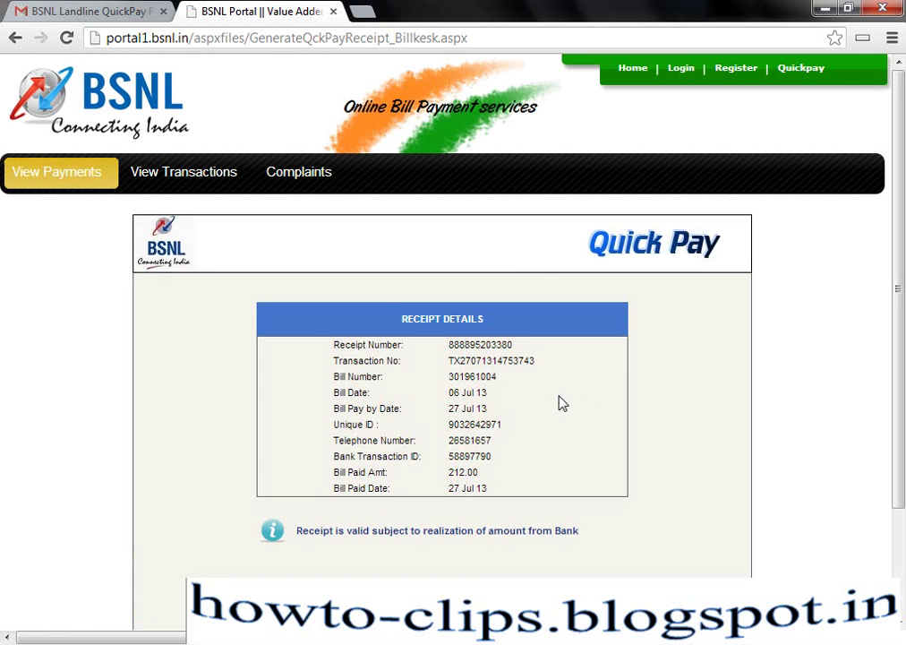
pyautogui.moveTo(334, 344); pyautogui.dragTo(546, 497)
pyautogui.click(544, 498)
pyautogui.scroll(-2, 399, 527)
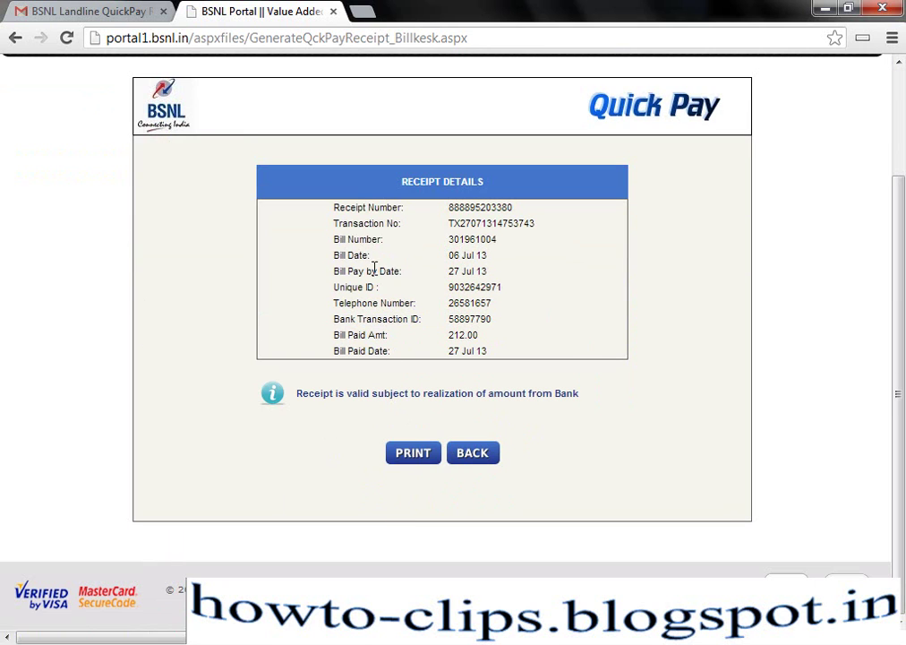
pyautogui.scroll(1, 376, 295)
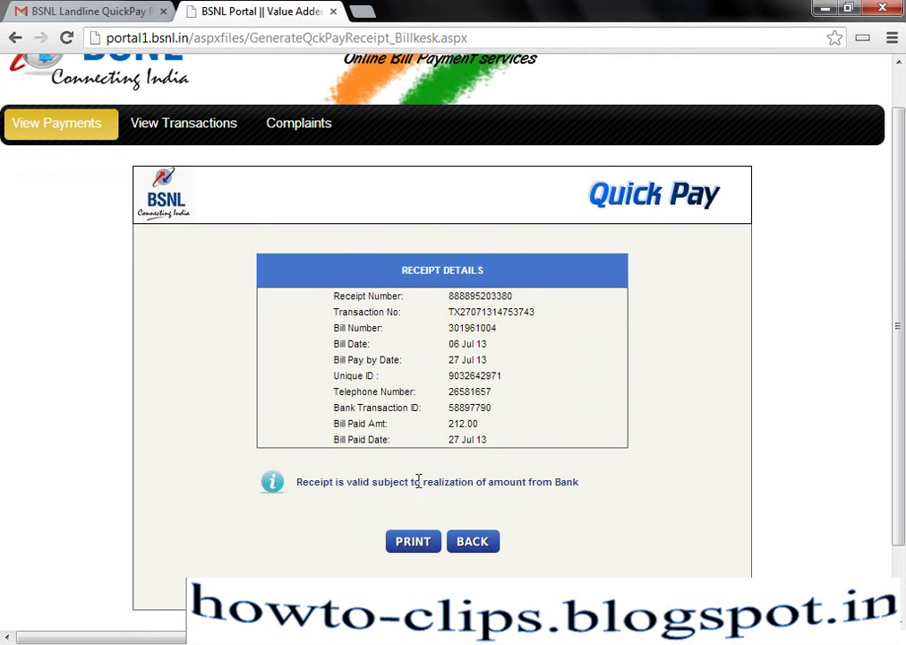
pyautogui.scroll(-1, 417, 483)
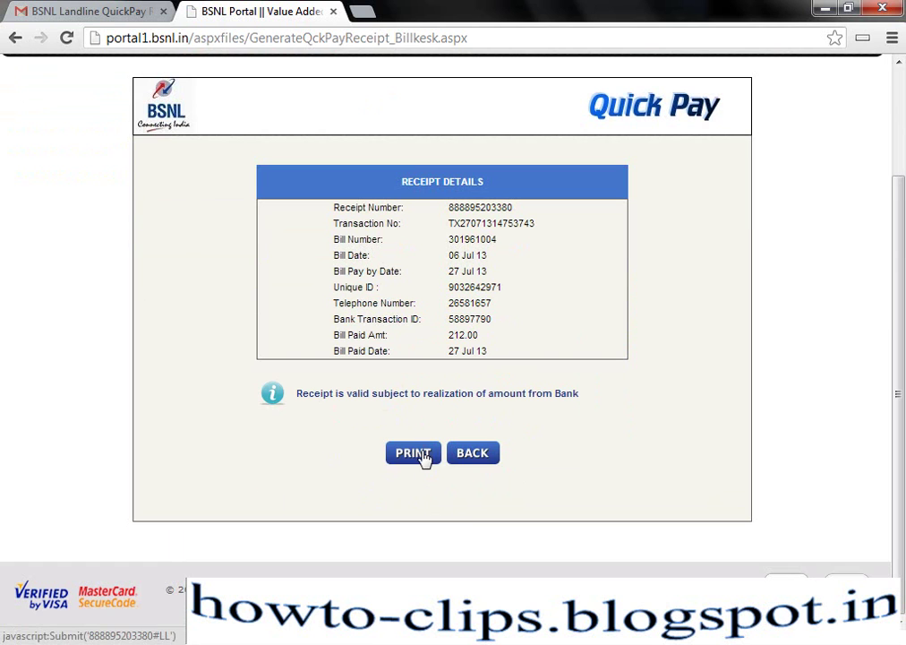
pyautogui.scroll(1, 414, 392)
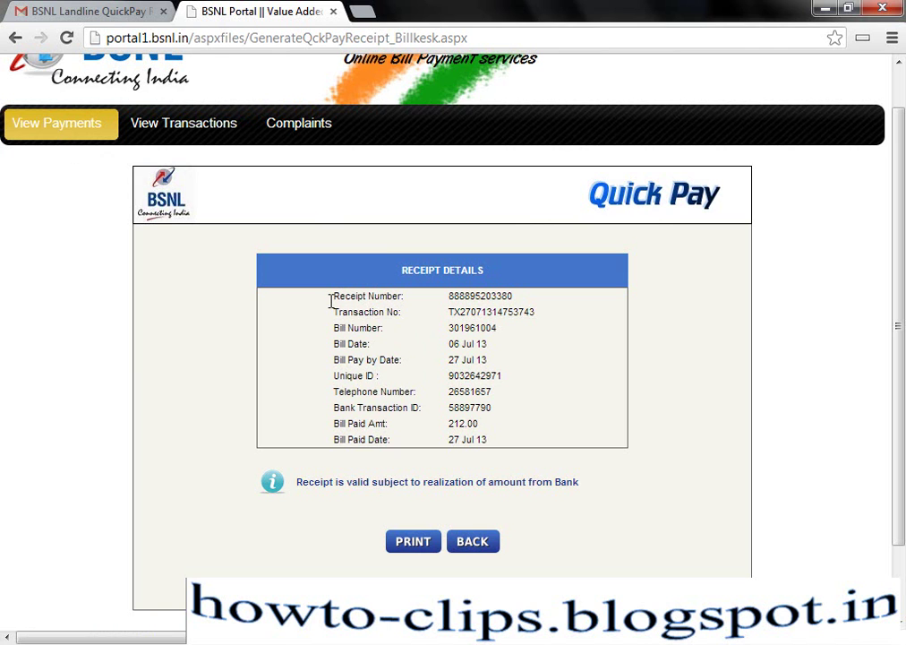
pyautogui.moveTo(331, 301); pyautogui.dragTo(374, 392)
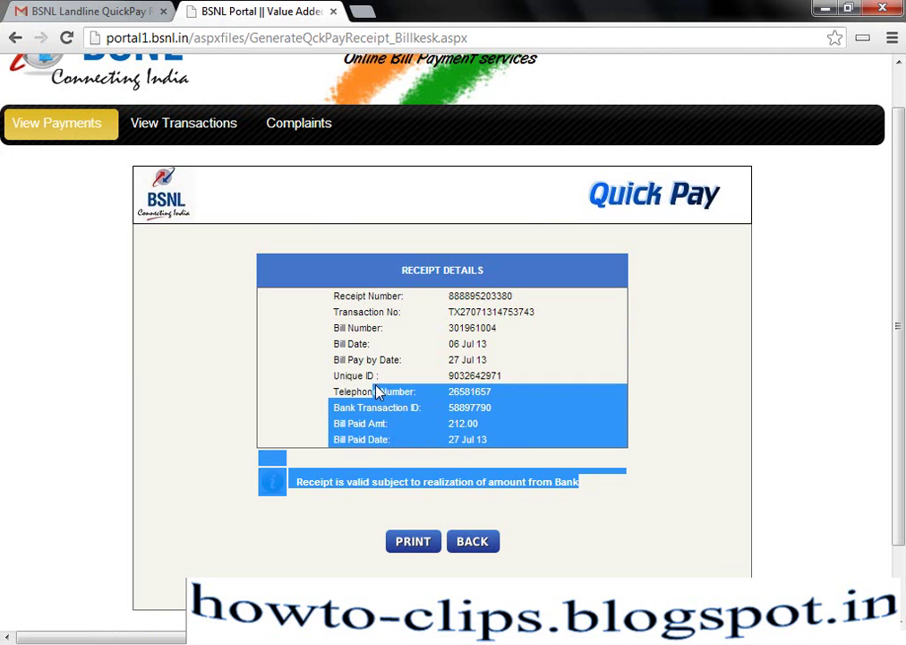
pyautogui.click(378, 392)
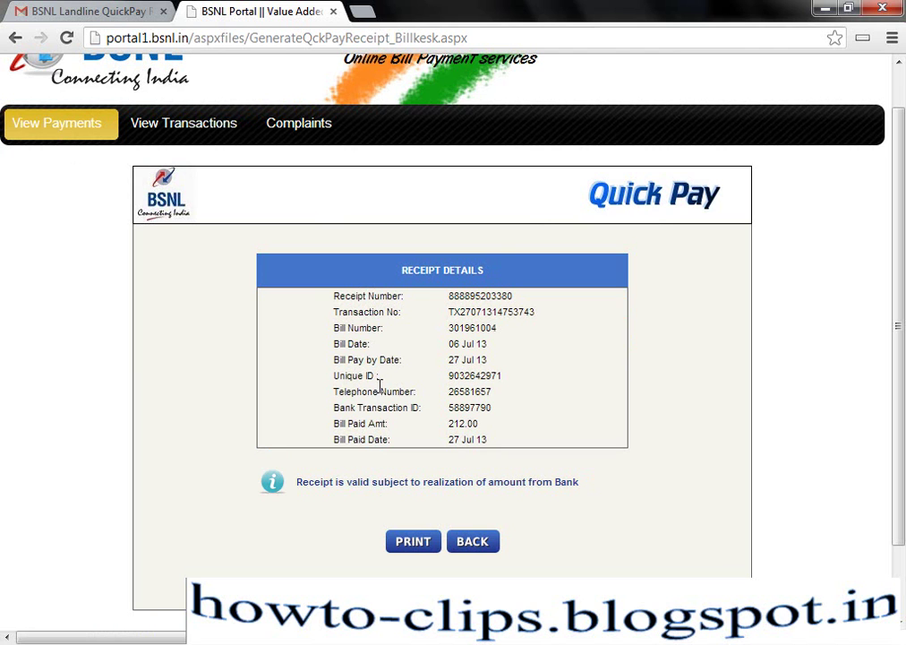
pyautogui.scroll(-1, 308, 274)
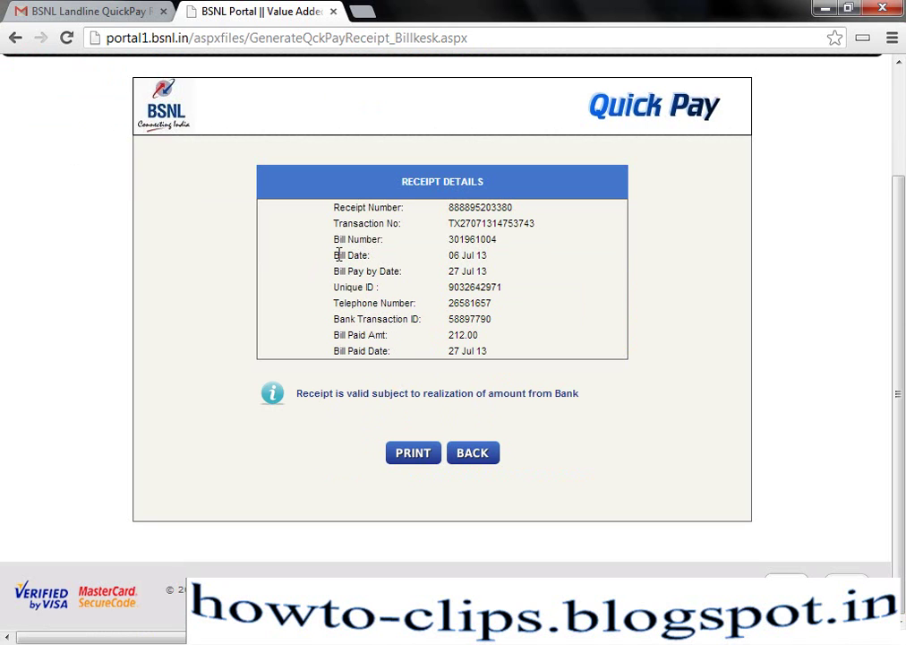
pyautogui.moveTo(338, 255); pyautogui.dragTo(514, 359)
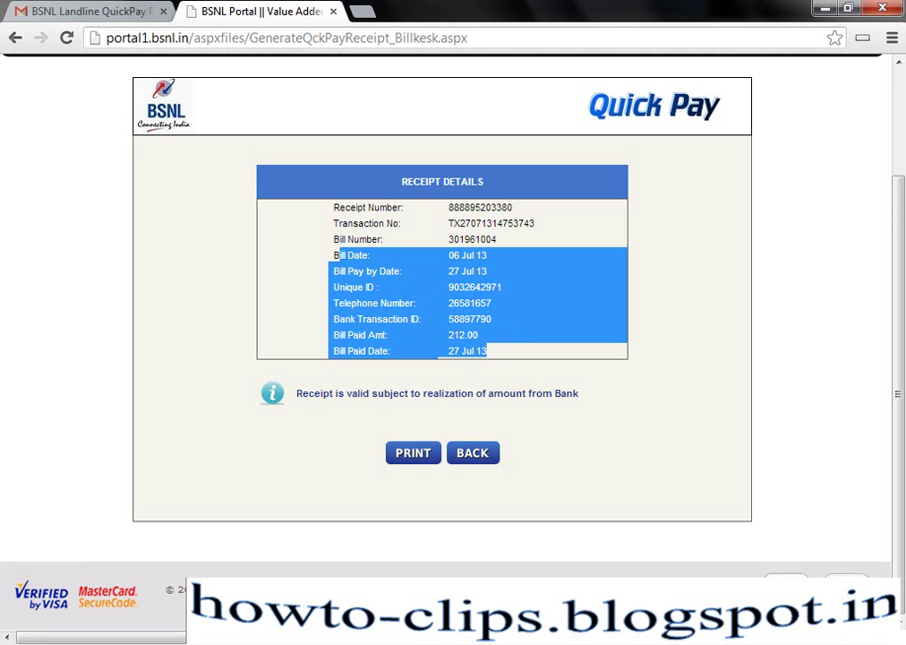